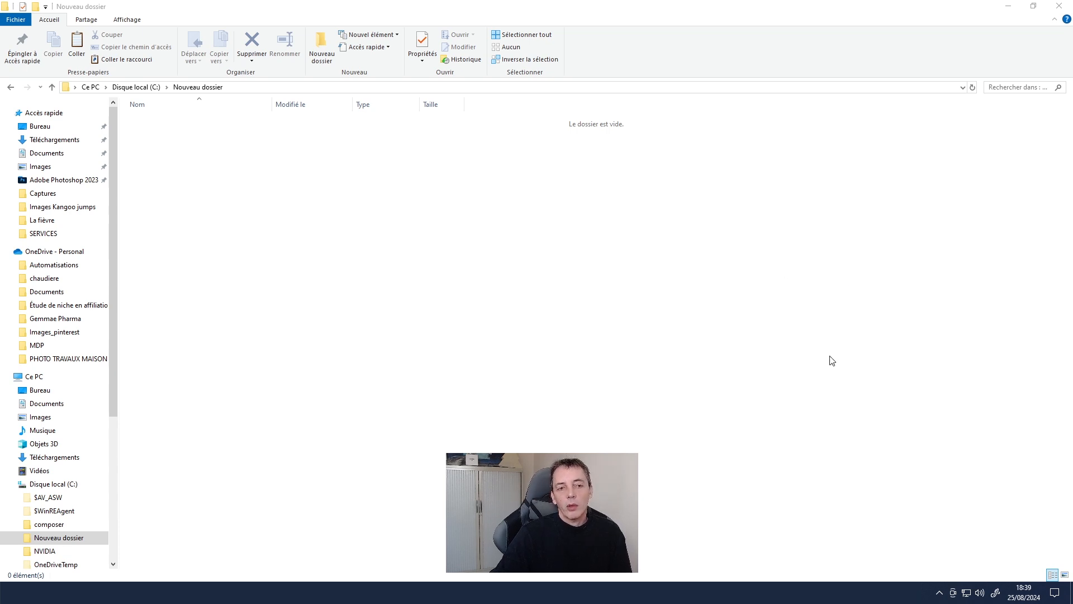
# - Launch phpMyAdmin 5.2.0 from the PhpMyAdmin submenu of the WampServer tray icon
pyautogui.click(939, 595)
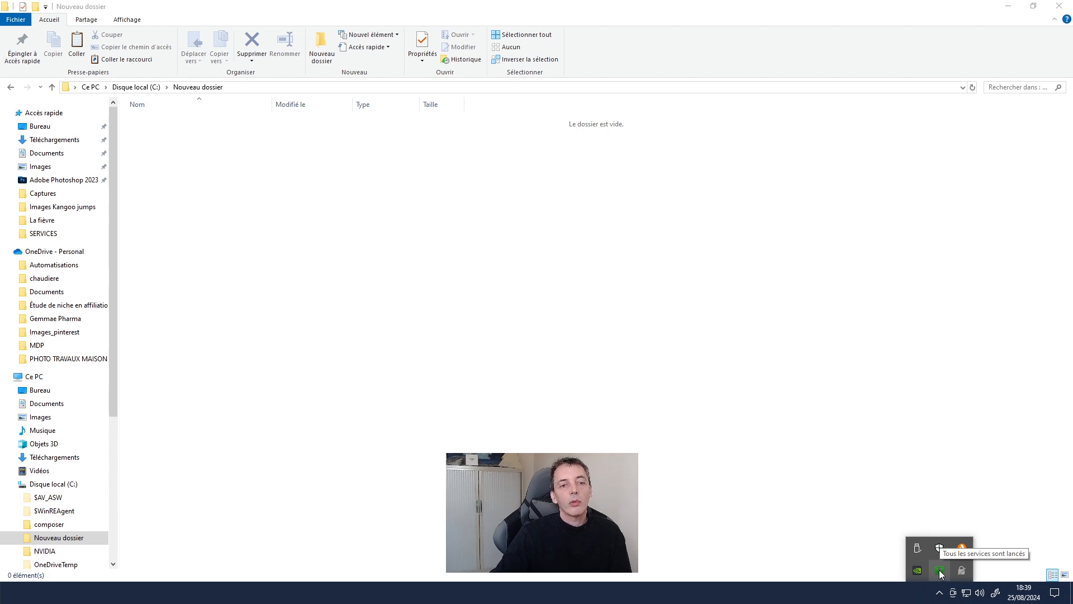
pyautogui.click(941, 572)
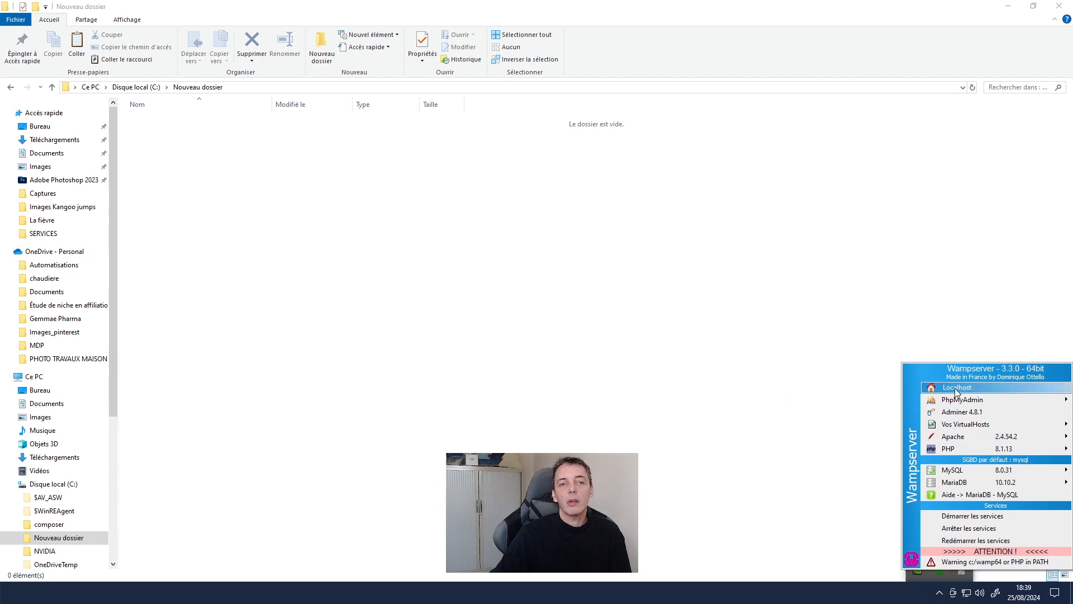
pyautogui.moveTo(960, 400)
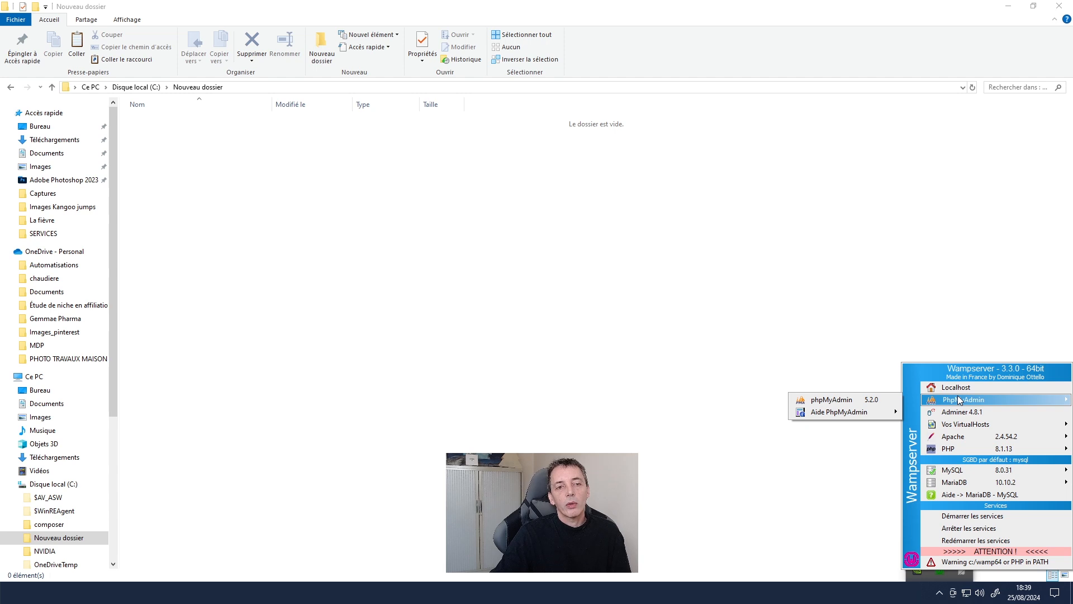
pyautogui.moveTo(958, 450)
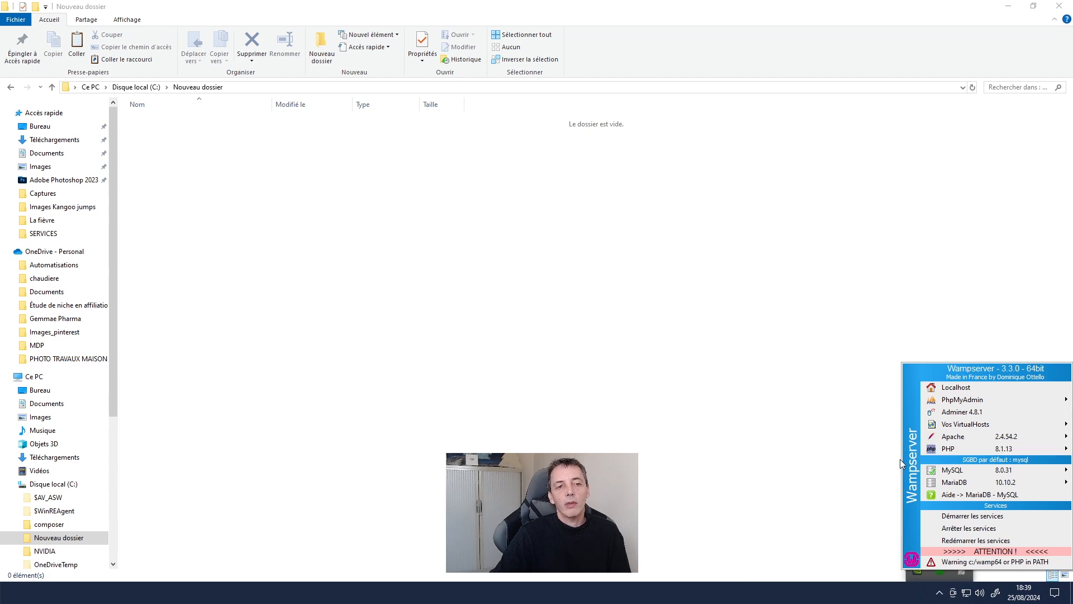
pyautogui.moveTo(895, 462)
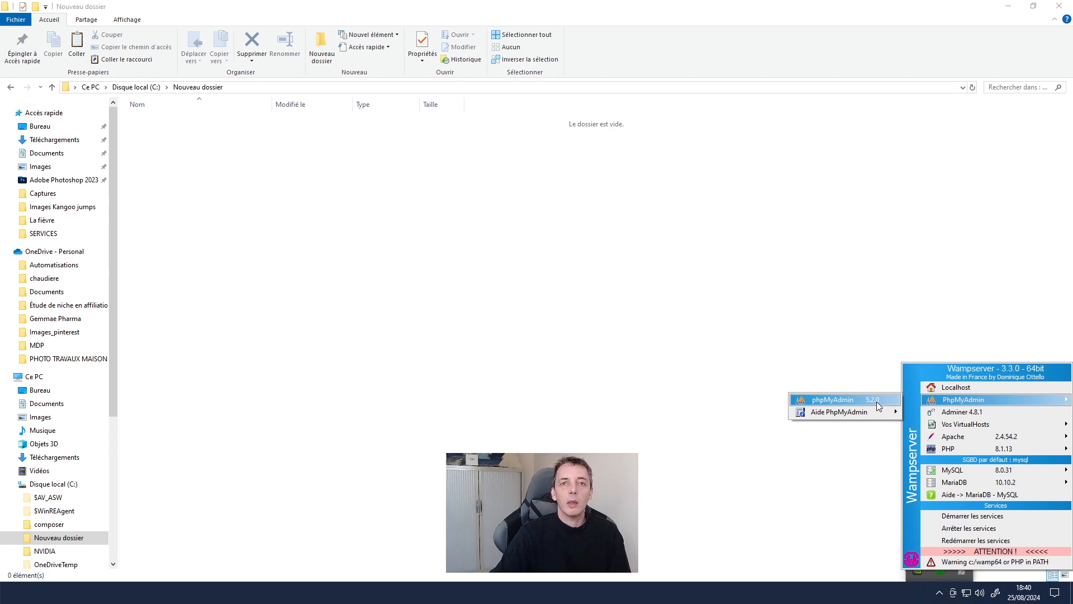
pyautogui.click(876, 401)
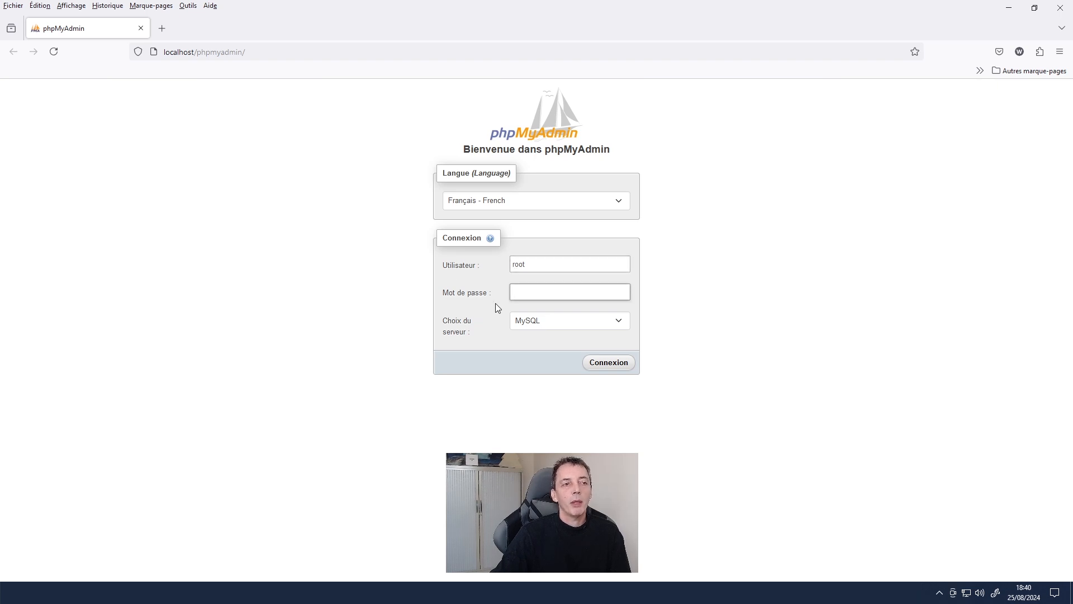
# - Log in to phpMyAdmin as root with an empty password and check the PHP version, 8.1.13
pyautogui.click(610, 363)
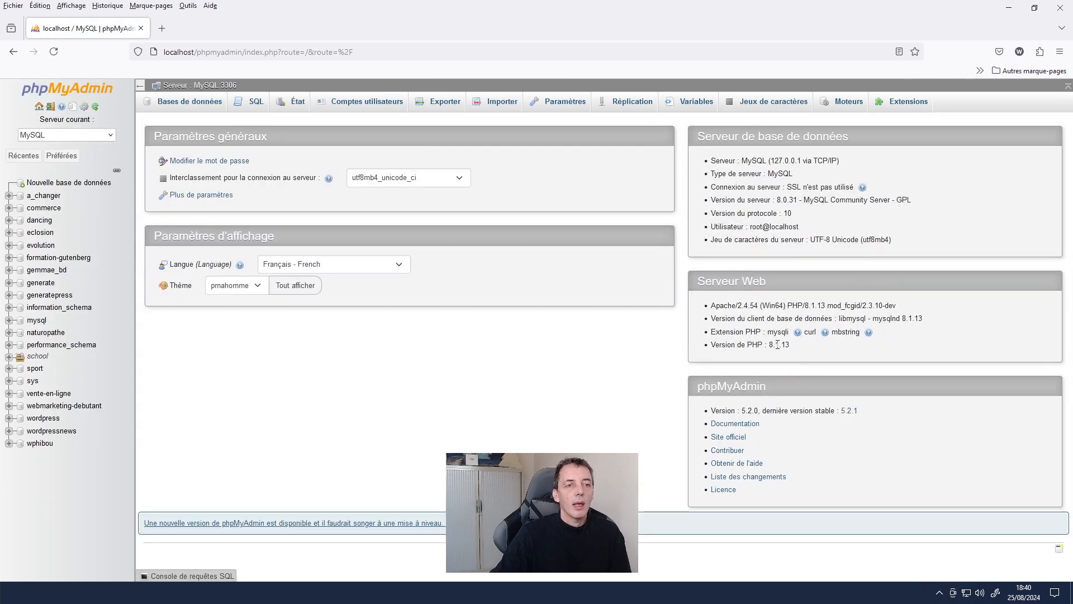
pyautogui.moveTo(787, 305); pyautogui.dragTo(826, 305)
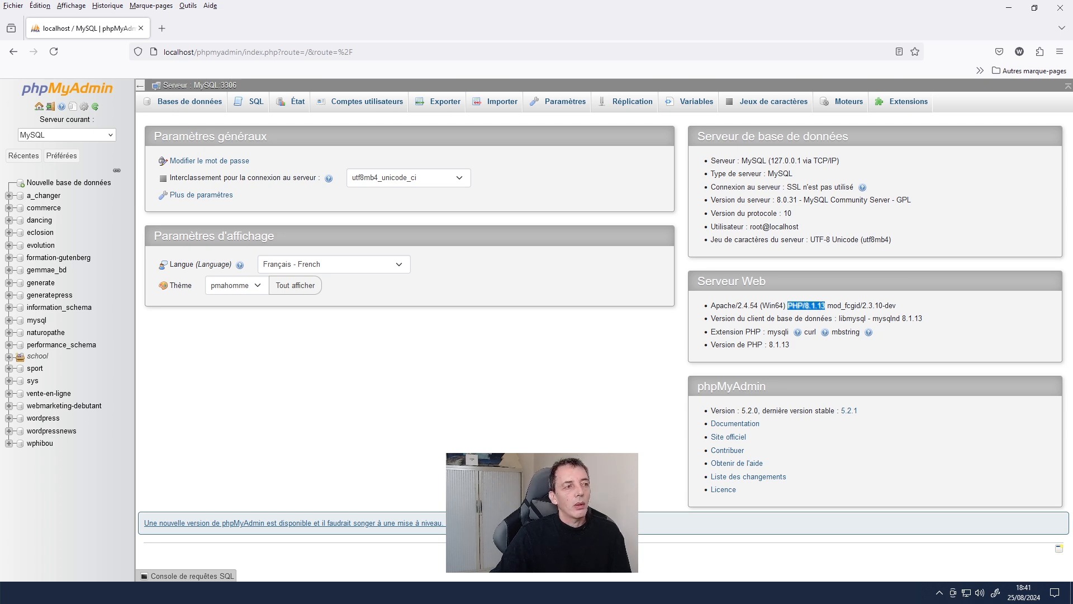
pyautogui.click(509, 414)
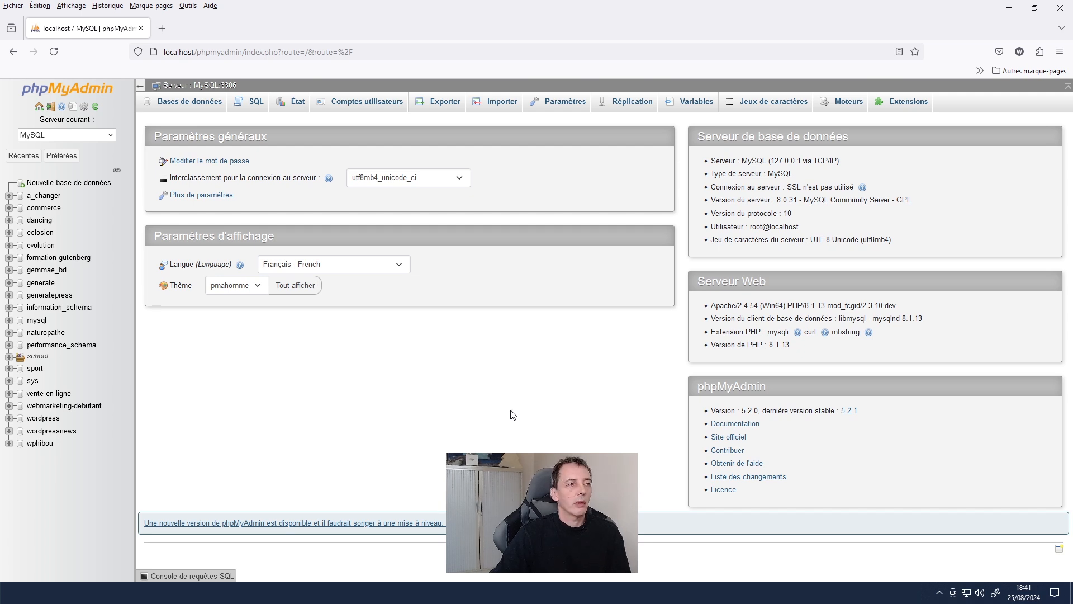
# - Create the database 'manouvellebase' and open its structure page
pyautogui.click(78, 186)
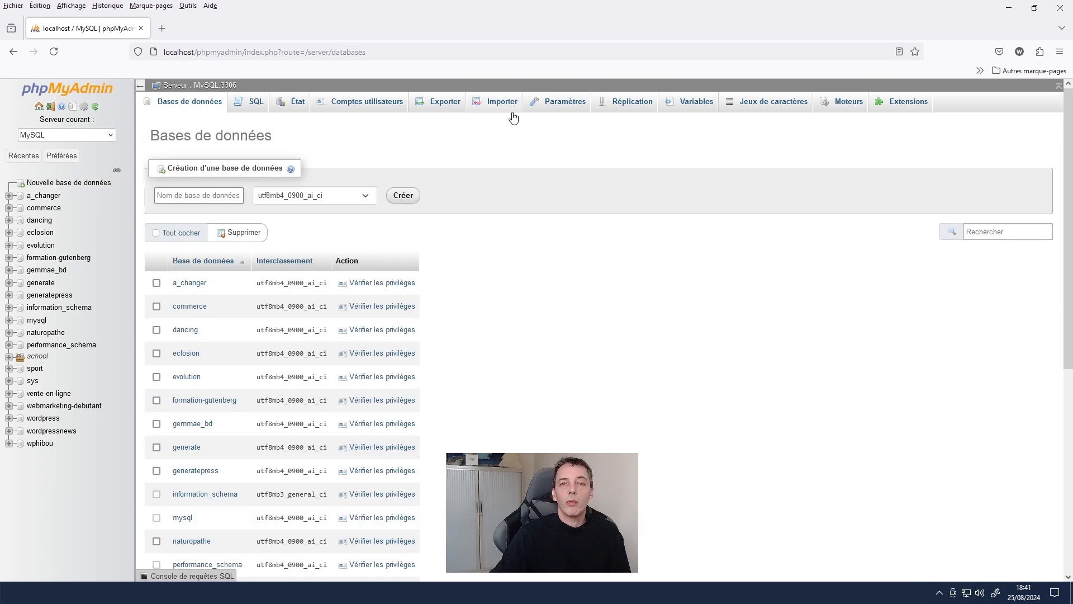
pyautogui.write('mabasee')
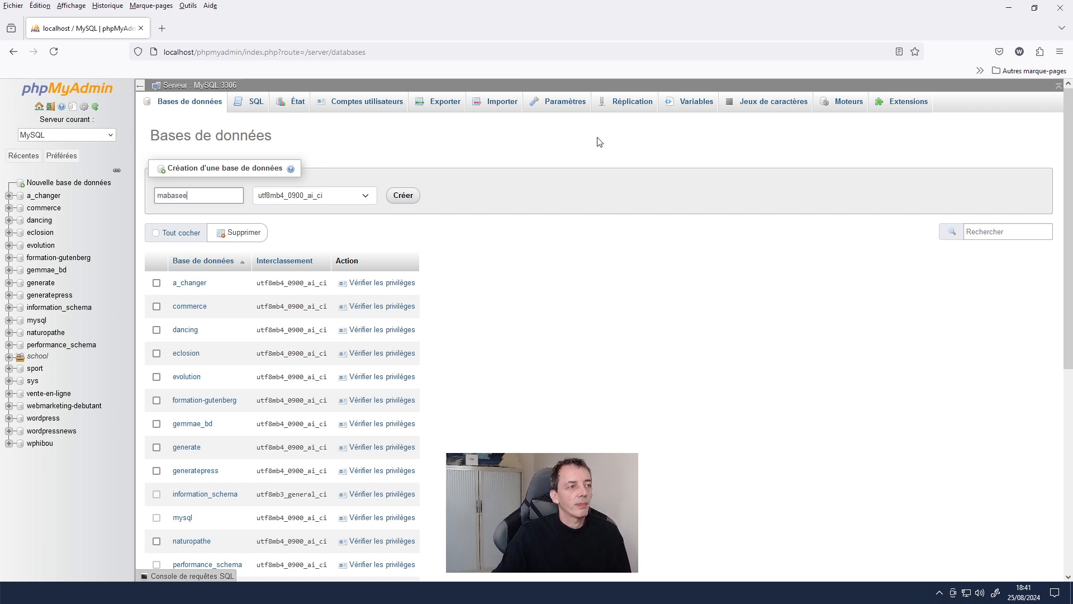
pyautogui.press('BackSpace')
pyautogui.press('BackSpace')
pyautogui.press('BackSpace')
pyautogui.press('BackSpace')
pyautogui.press('BackSpace')
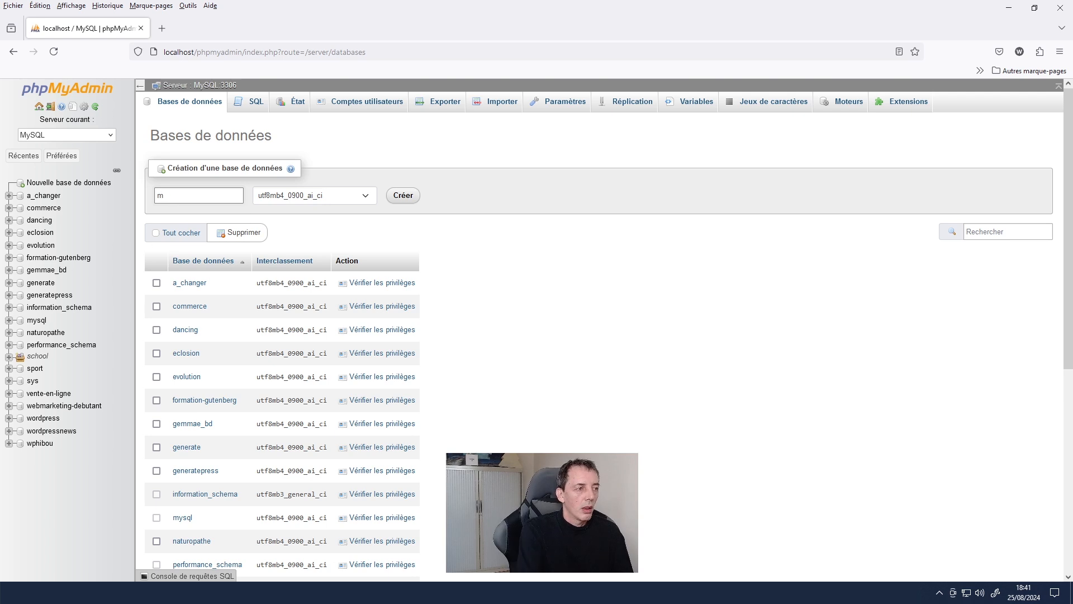
pyautogui.write('nouvelle base')
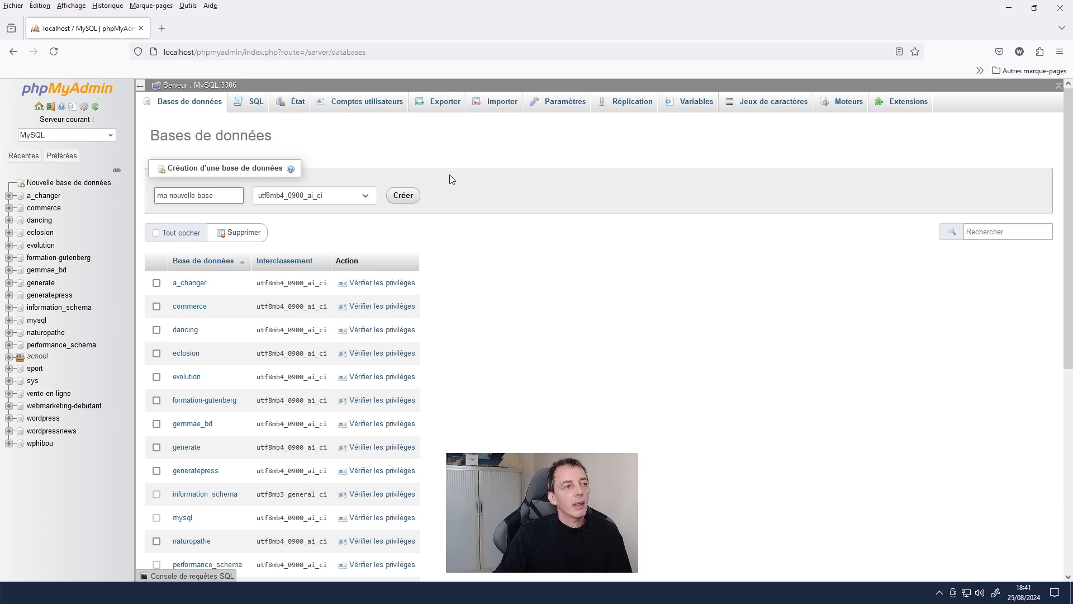
pyautogui.click(169, 196)
pyautogui.press('Delete')
pyautogui.click(193, 197)
pyautogui.press('Delete')
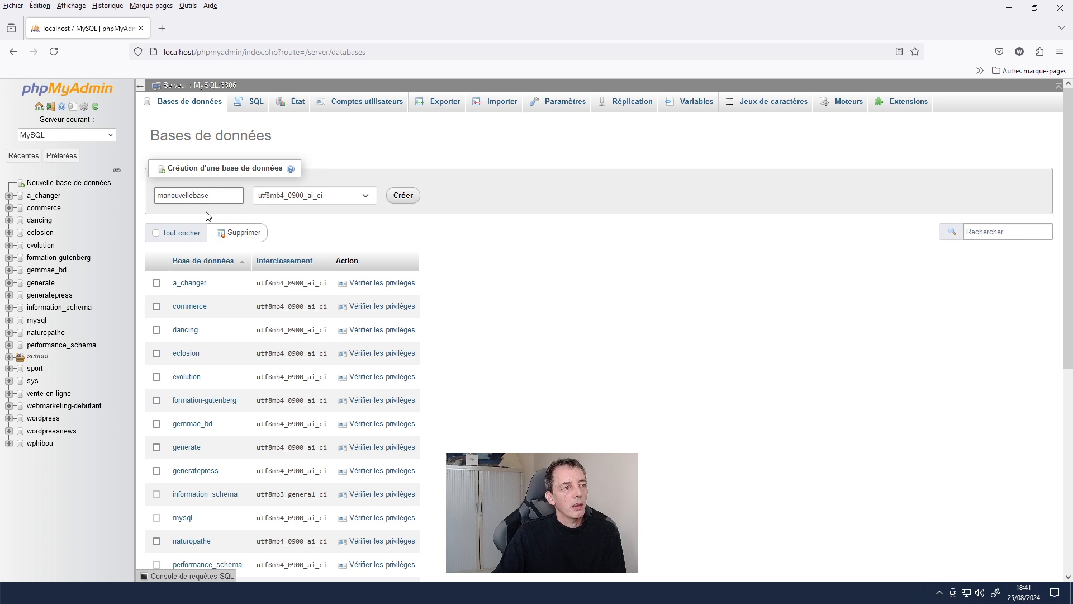
pyautogui.click(391, 196)
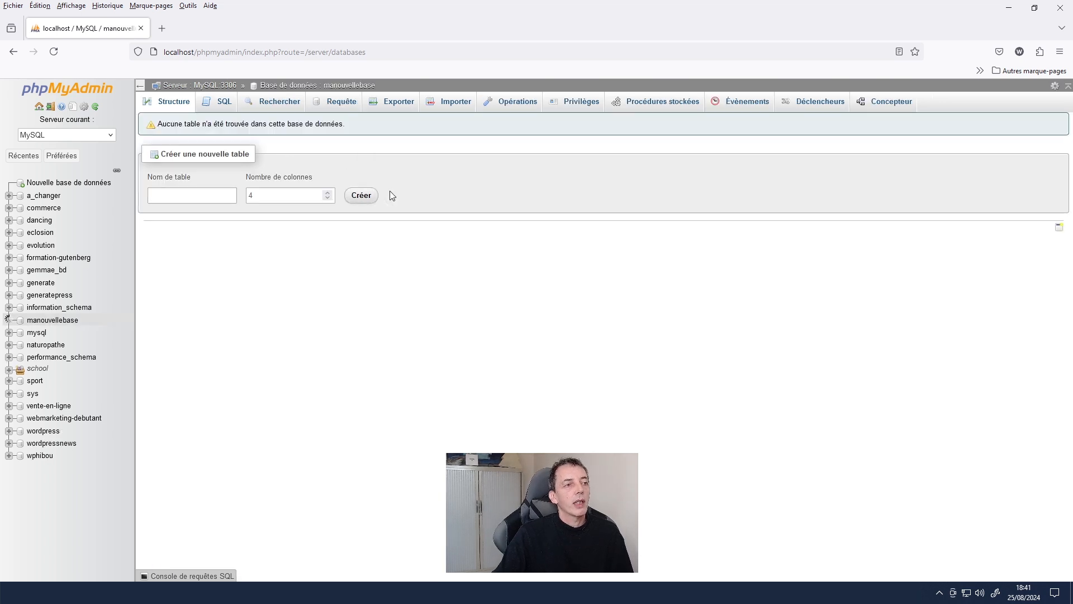
pyautogui.click(48, 323)
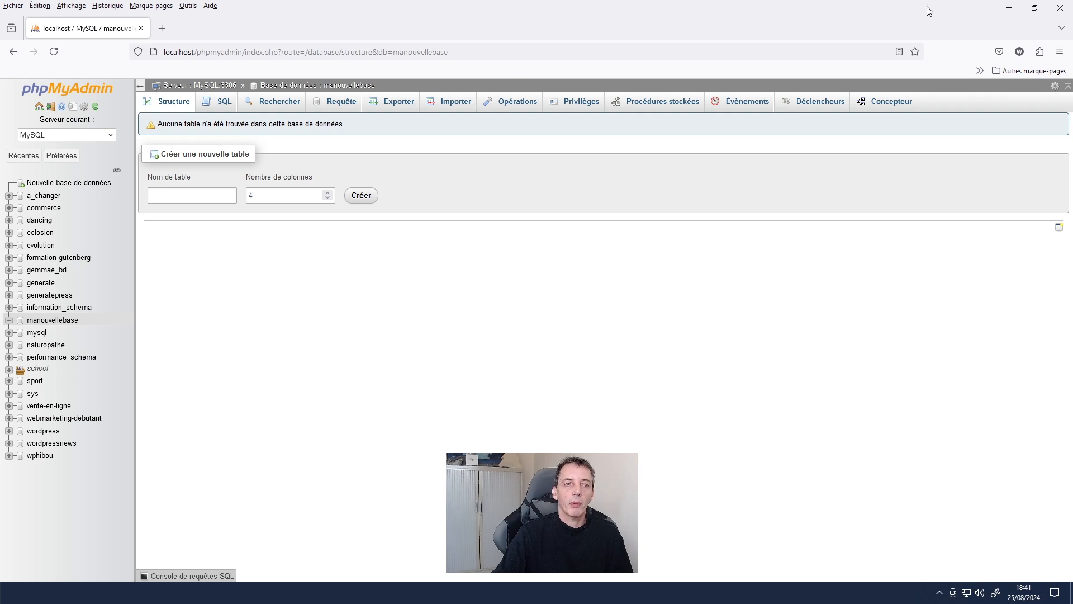
# - Search wordpress.org in Chrome and download wordpress-6.6.1.zip
pyautogui.click(369, 593)
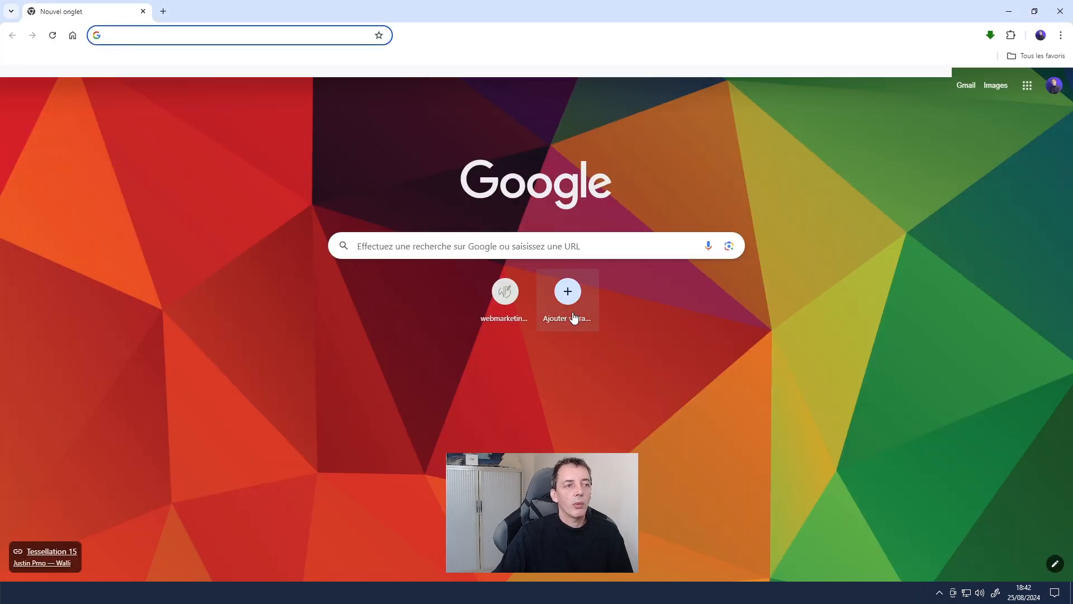
pyautogui.click(431, 250)
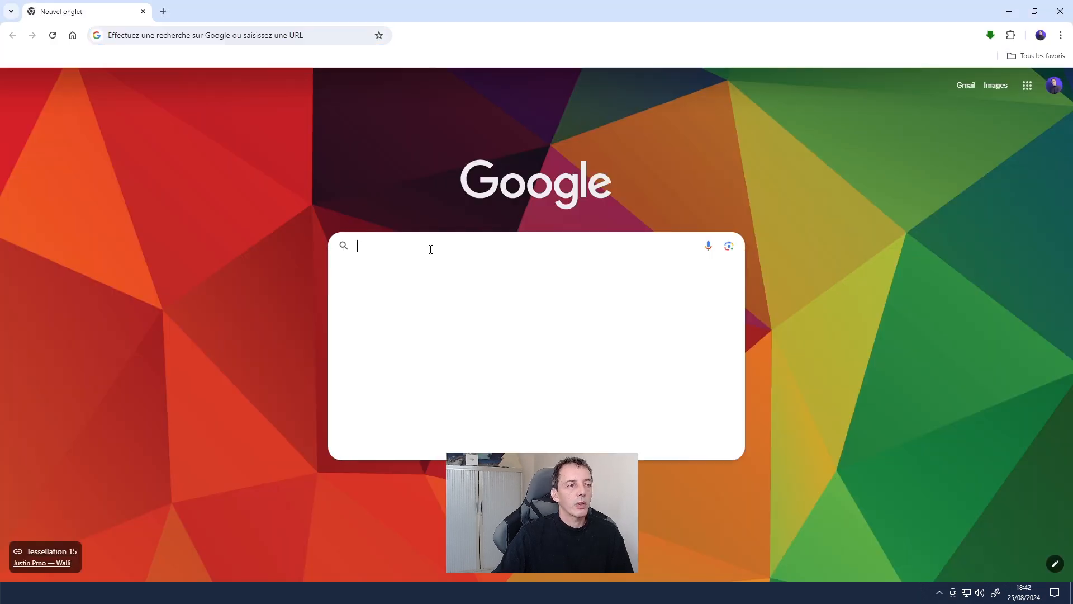
pyautogui.write('wordpr')
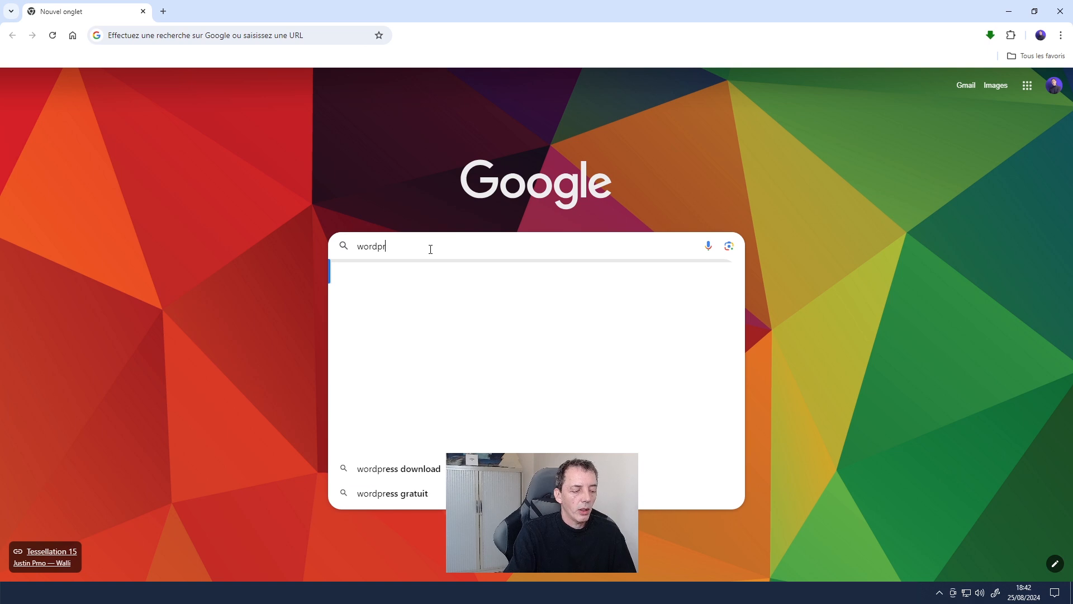
pyautogui.write('ess.org')
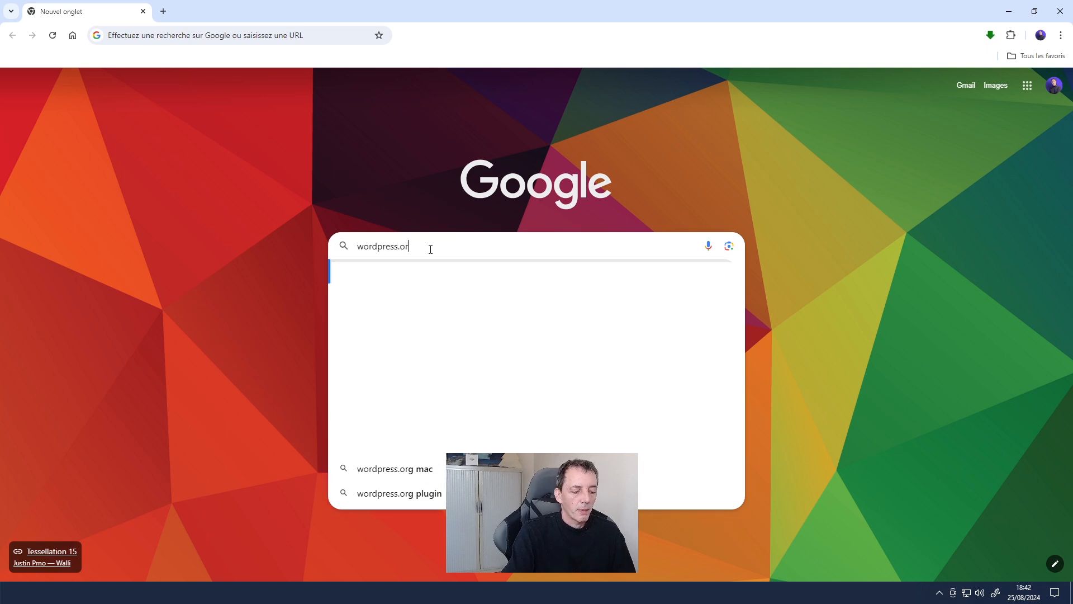
pyautogui.press('Return')
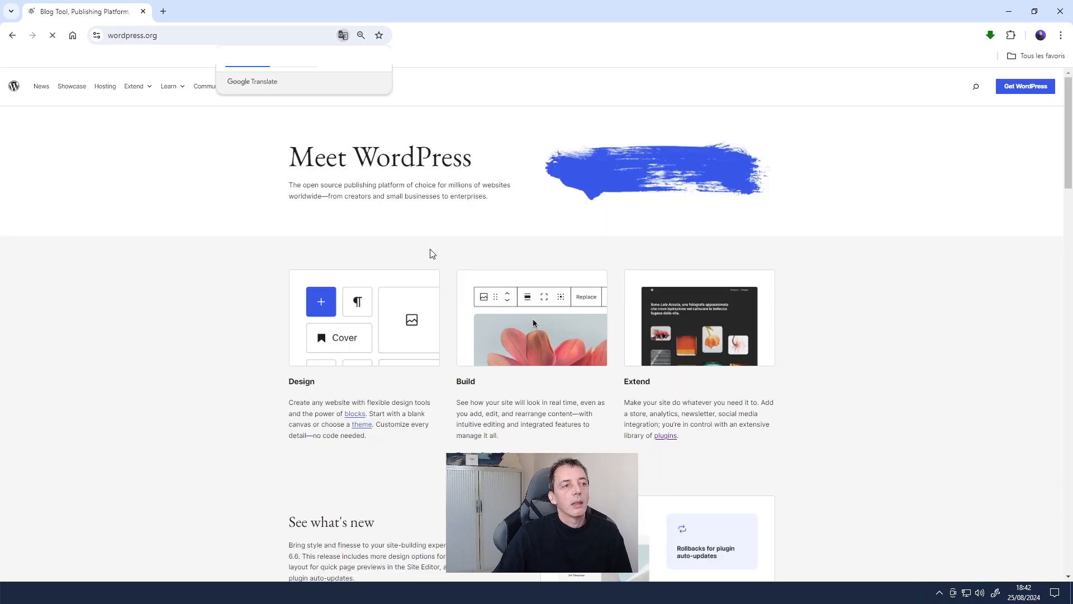
pyautogui.click(1021, 93)
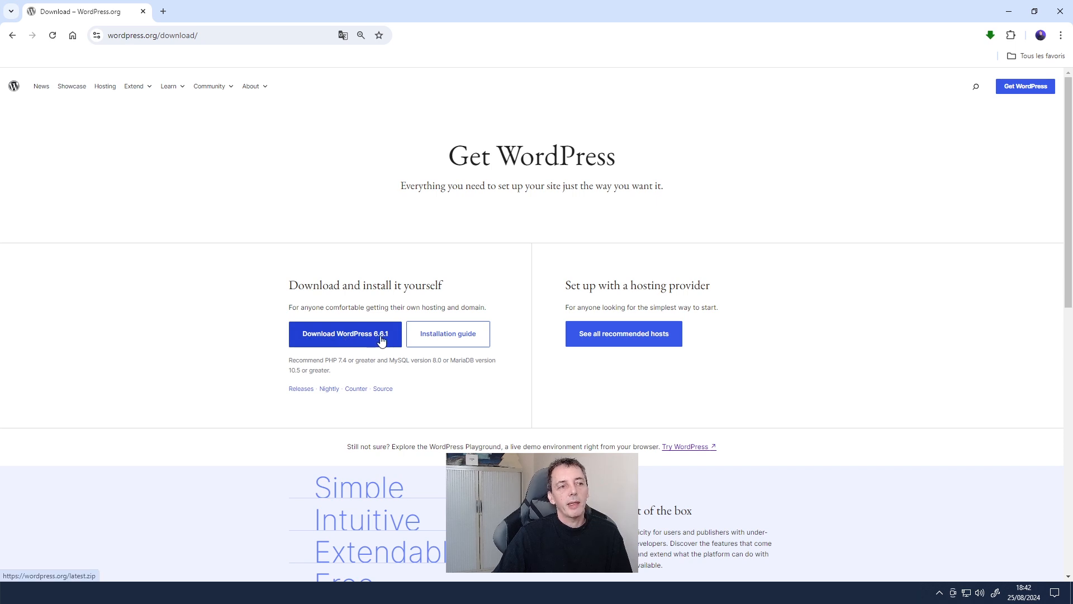
pyautogui.click(381, 338)
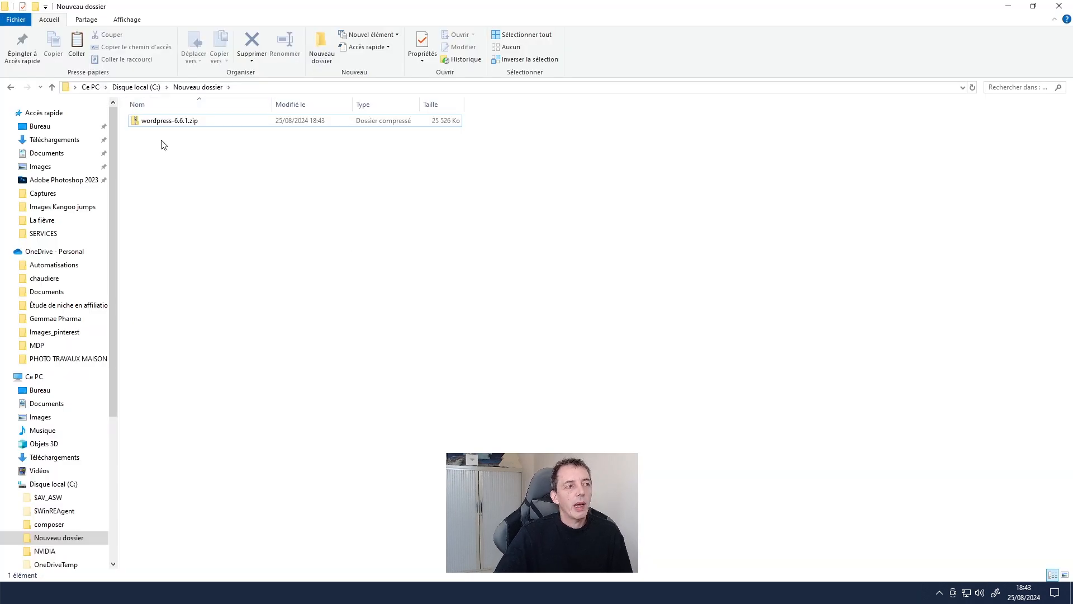
# - Extract wordpress-6.6.1.zip with 7-Zip into a wordpress-6.6.1 folder
pyautogui.click(172, 124)
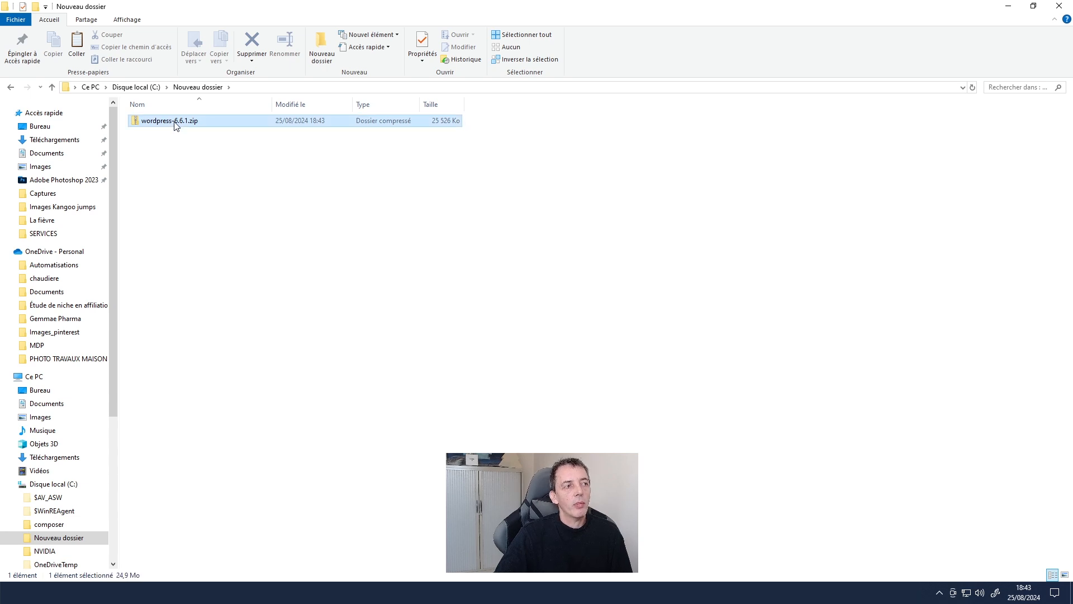
pyautogui.rightClick(174, 125)
pyautogui.moveTo(143, 196)
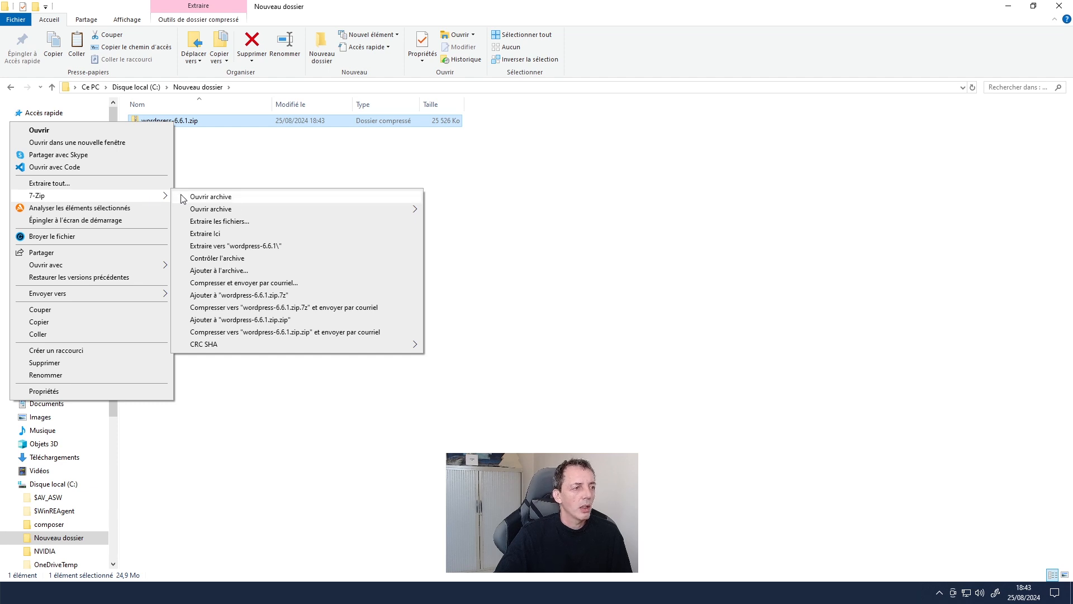
pyautogui.click(269, 250)
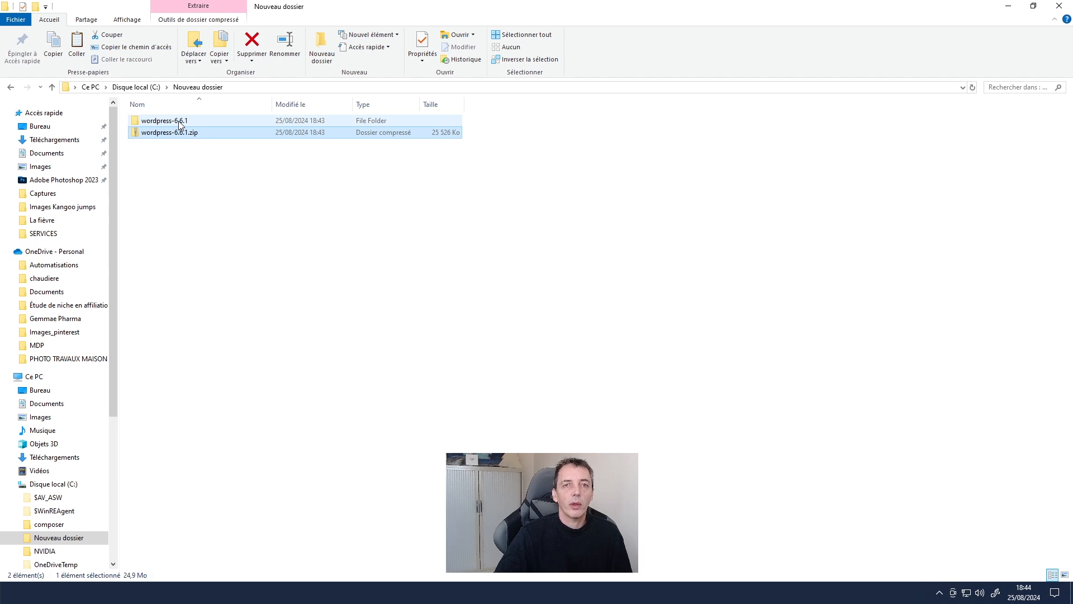
# - Open the extracted wordpress-6.6.1\wordpress folder
pyautogui.doubleClick(180, 122)
pyautogui.click(174, 122)
pyautogui.doubleClick(173, 122)
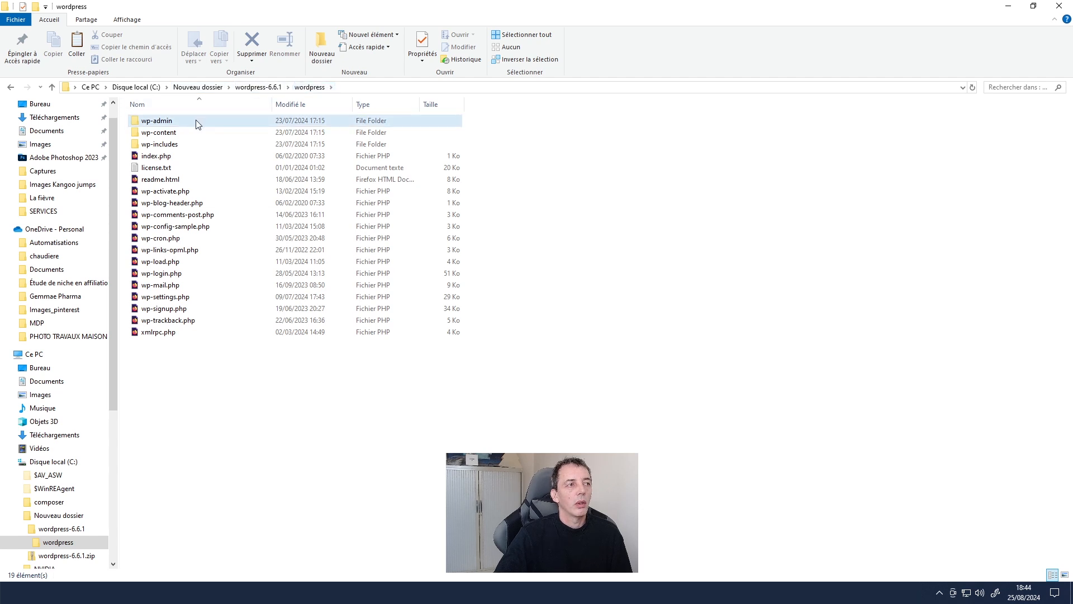
# - Cut all 19 files from the wordpress folder and go to Disque local (C:)
pyautogui.click(269, 87)
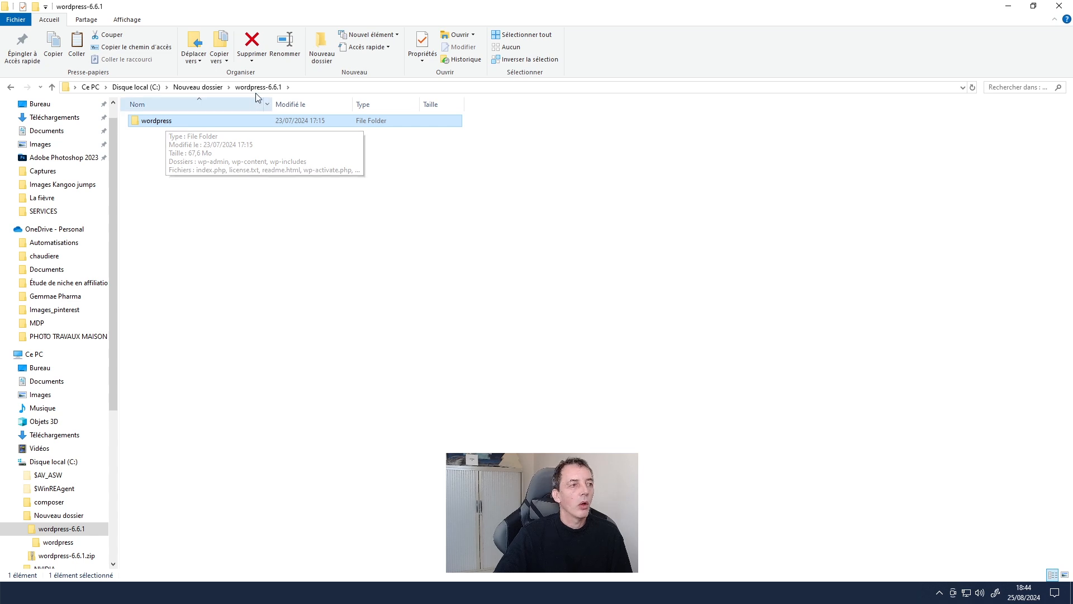
pyautogui.doubleClick(170, 126)
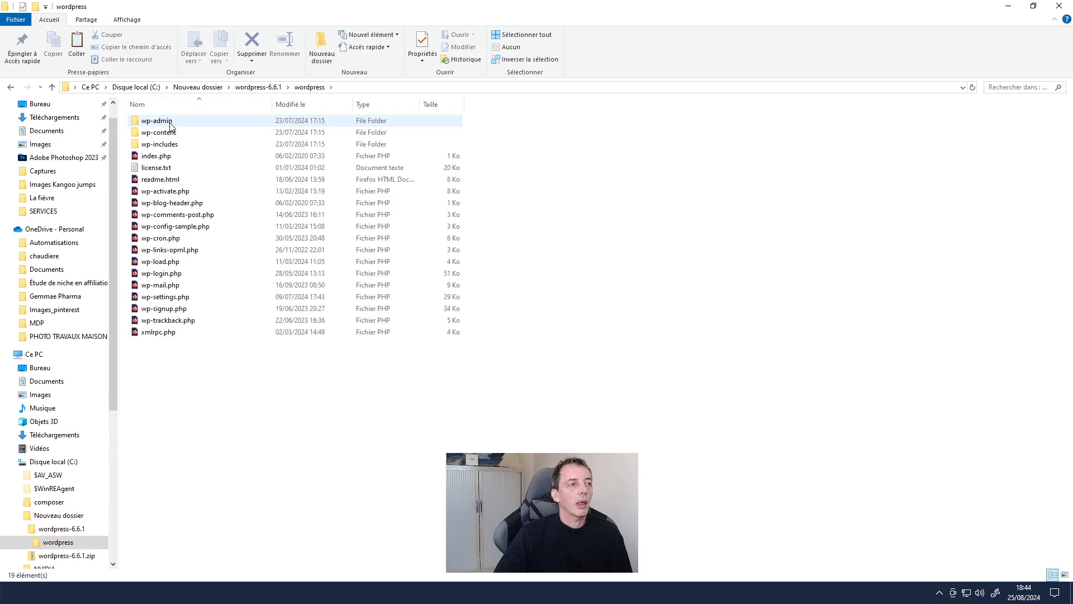
pyautogui.moveTo(179, 375); pyautogui.dragTo(155, 124)
pyautogui.rightClick(154, 120)
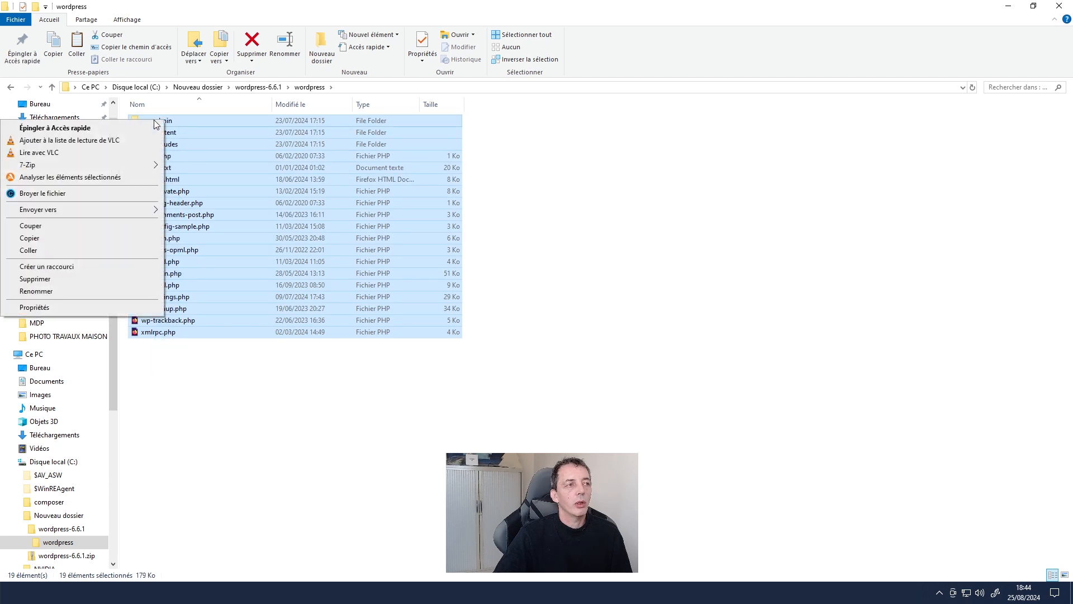
pyautogui.click(104, 225)
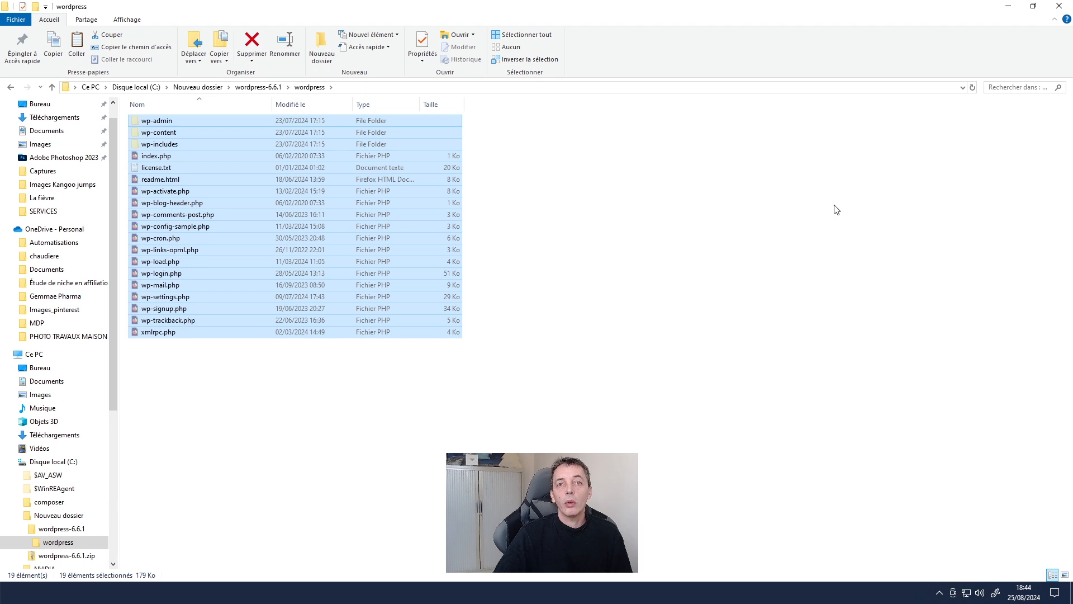
pyautogui.click(160, 89)
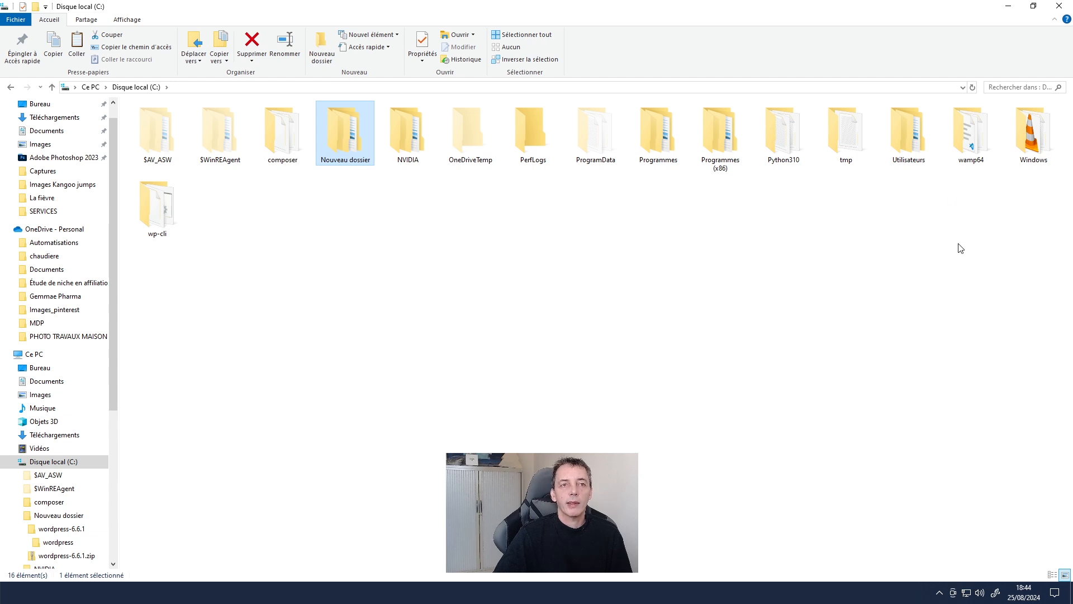
# - In C:\wamp64\www, add a new folder named 31-monnouveausite
pyautogui.doubleClick(971, 156)
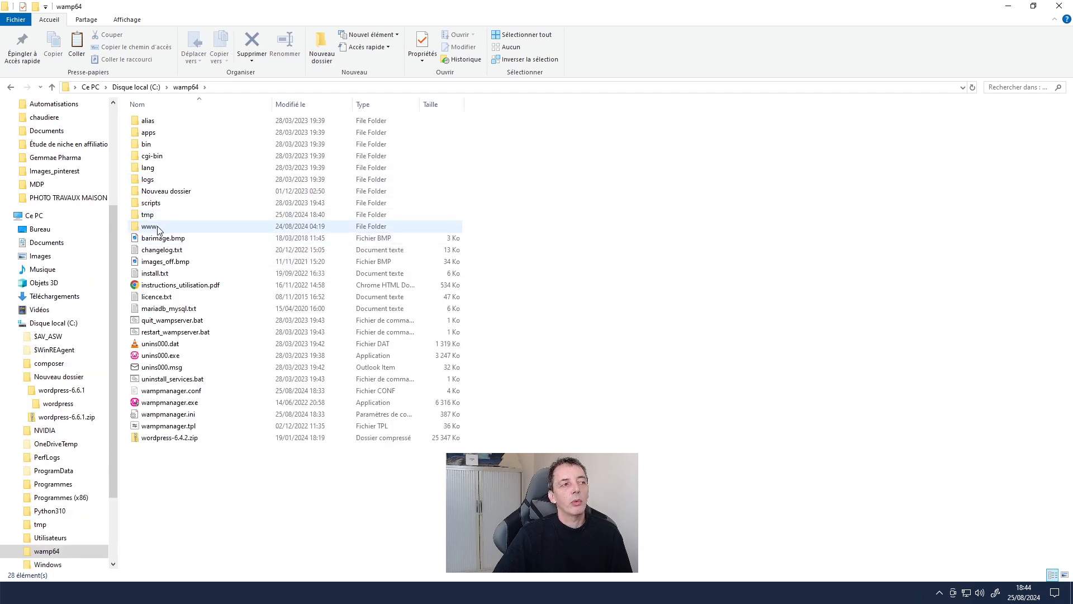
pyautogui.doubleClick(158, 227)
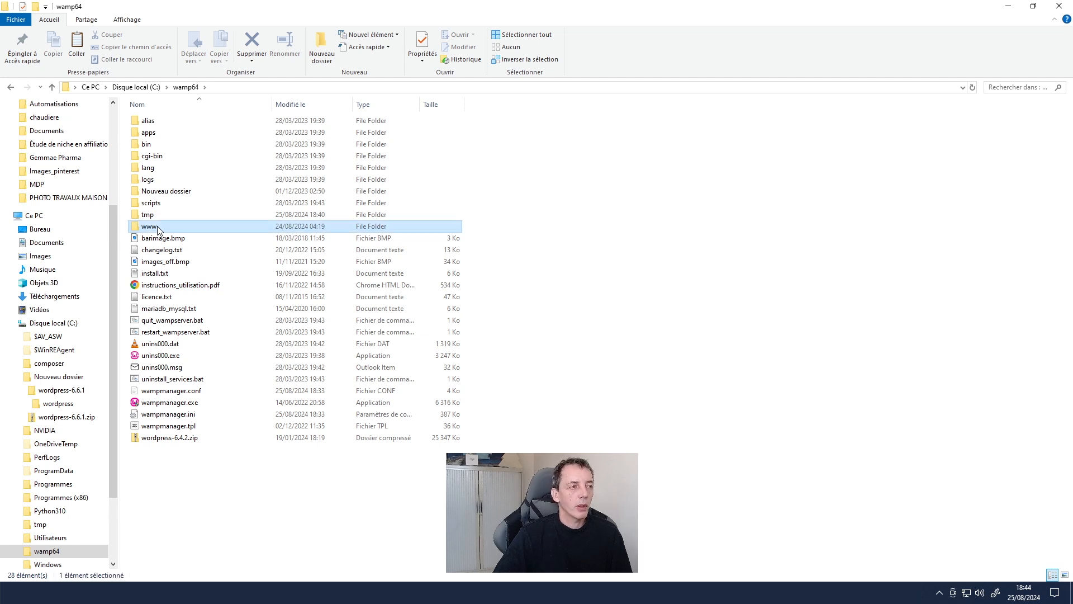
pyautogui.rightClick(278, 553)
pyautogui.moveTo(227, 526)
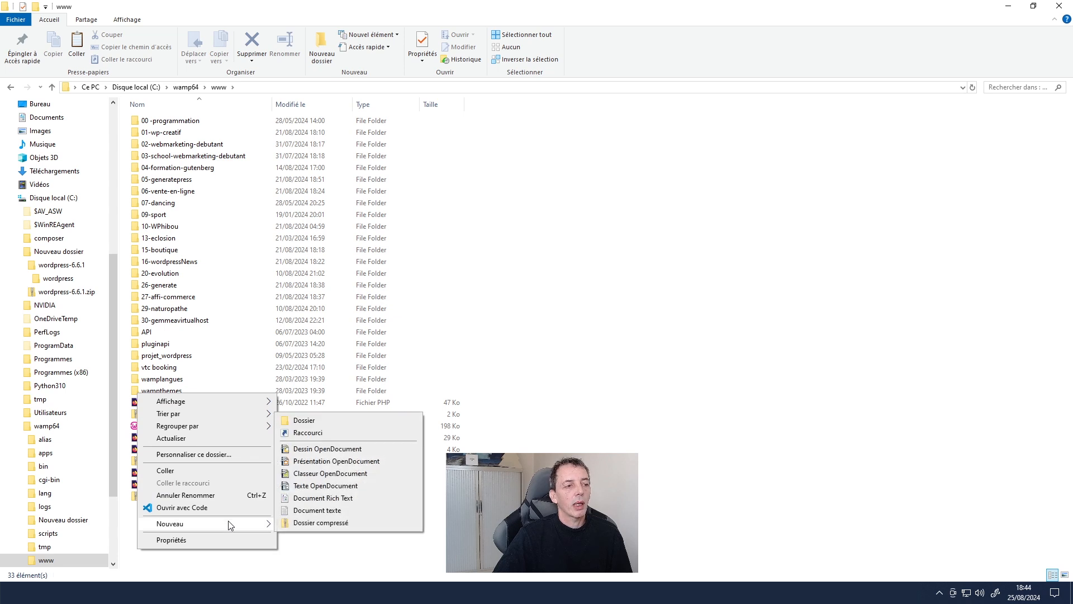
pyautogui.click(309, 420)
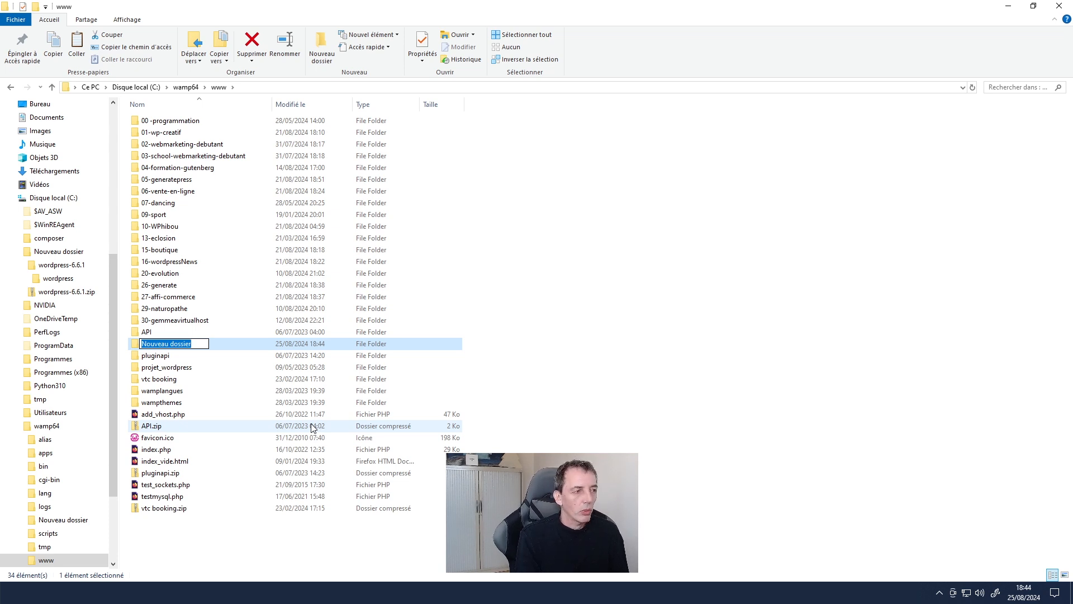
pyautogui.write('31')
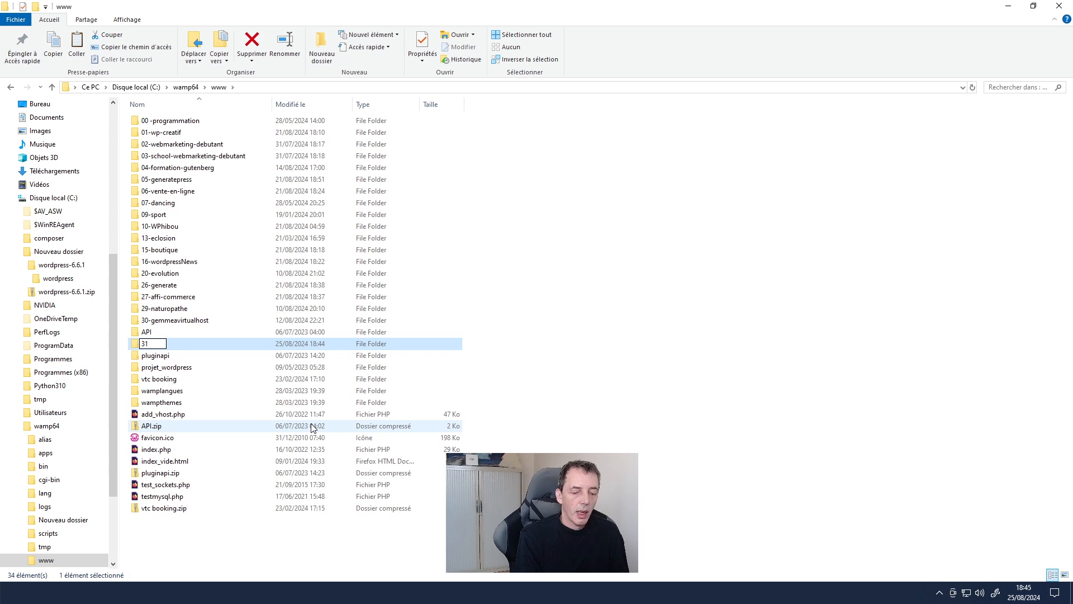
pyautogui.write('-manou')
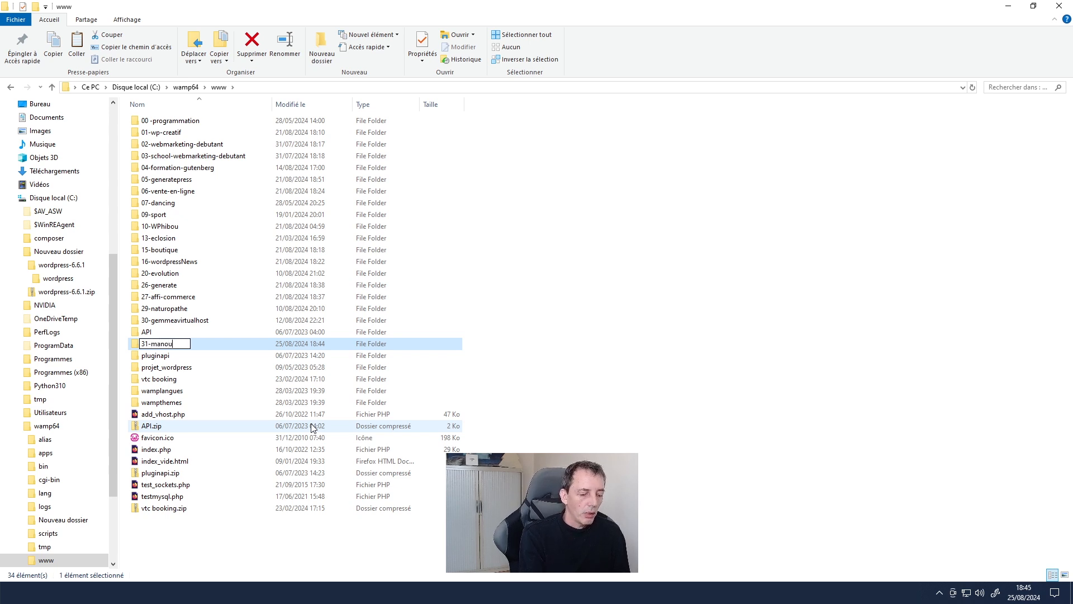
pyautogui.write('vellebase')
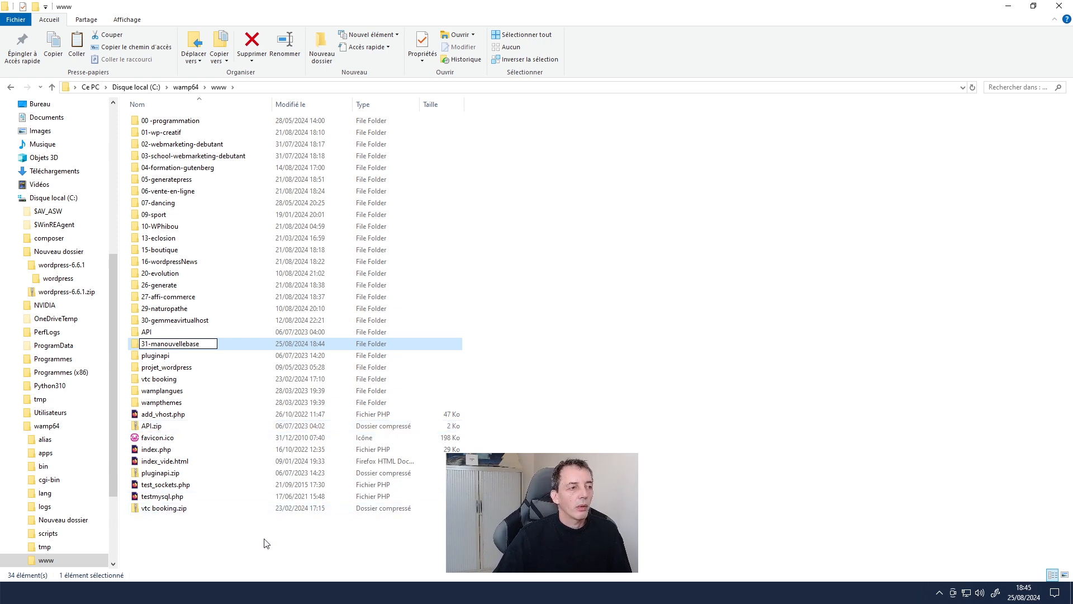
pyautogui.moveTo(156, 344); pyautogui.dragTo(217, 345)
pyautogui.write('onnouveausite')
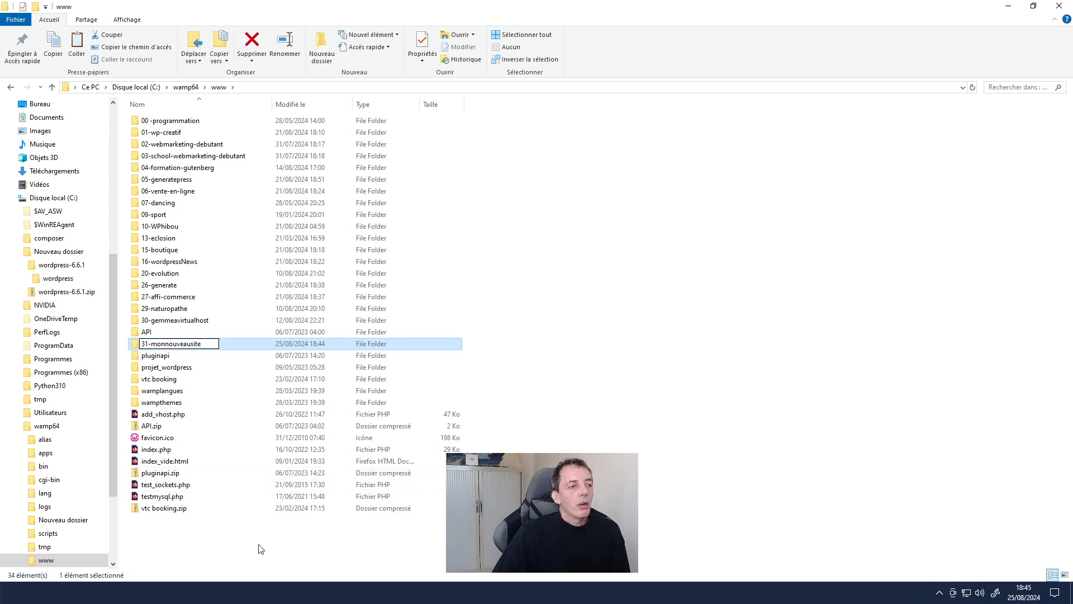
pyautogui.press('Return')
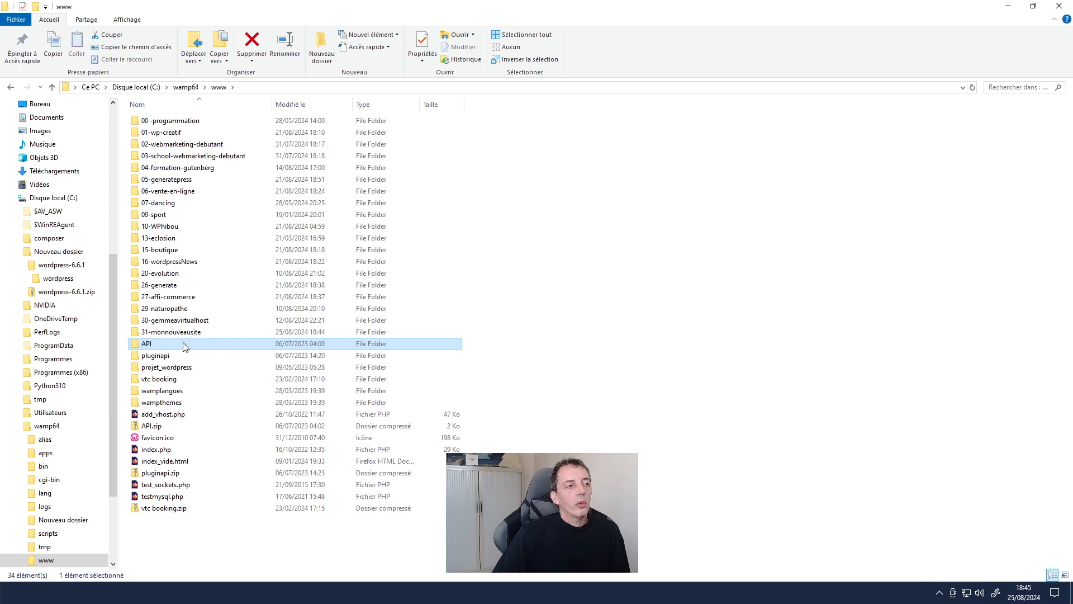
# - Paste the cut WordPress files into the 31-monnouveausite folder
pyautogui.doubleClick(185, 346)
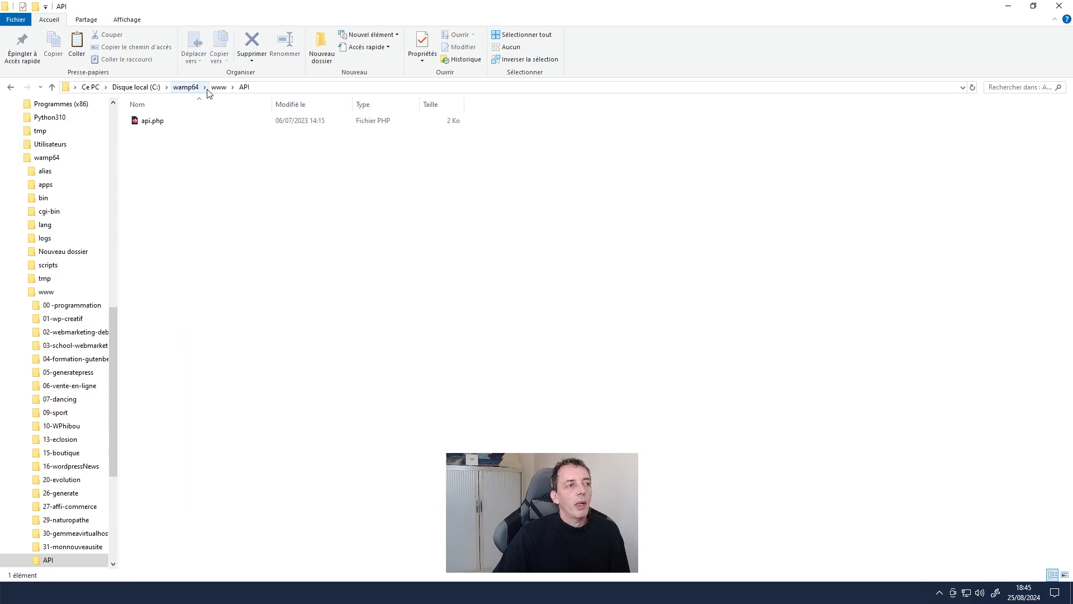
pyautogui.click(217, 88)
pyautogui.doubleClick(176, 334)
pyautogui.rightClick(228, 331)
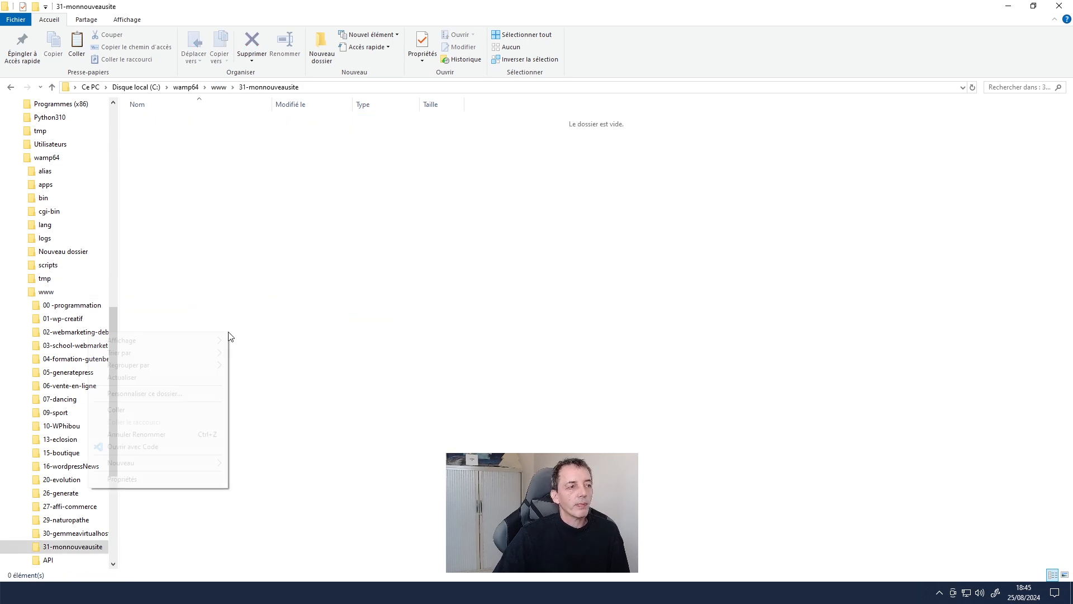
pyautogui.click(159, 412)
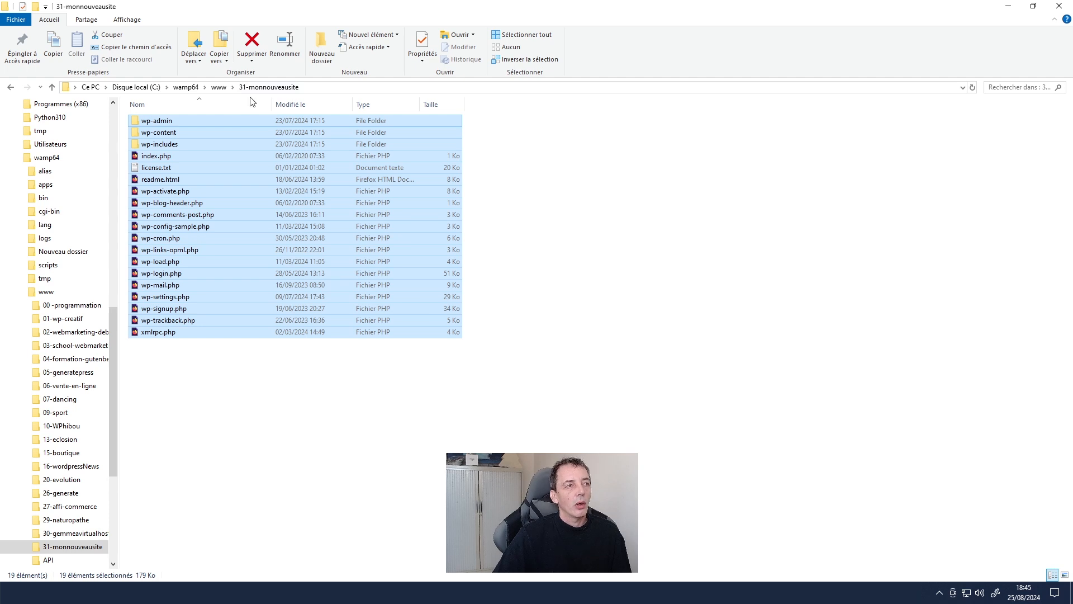
pyautogui.click(302, 398)
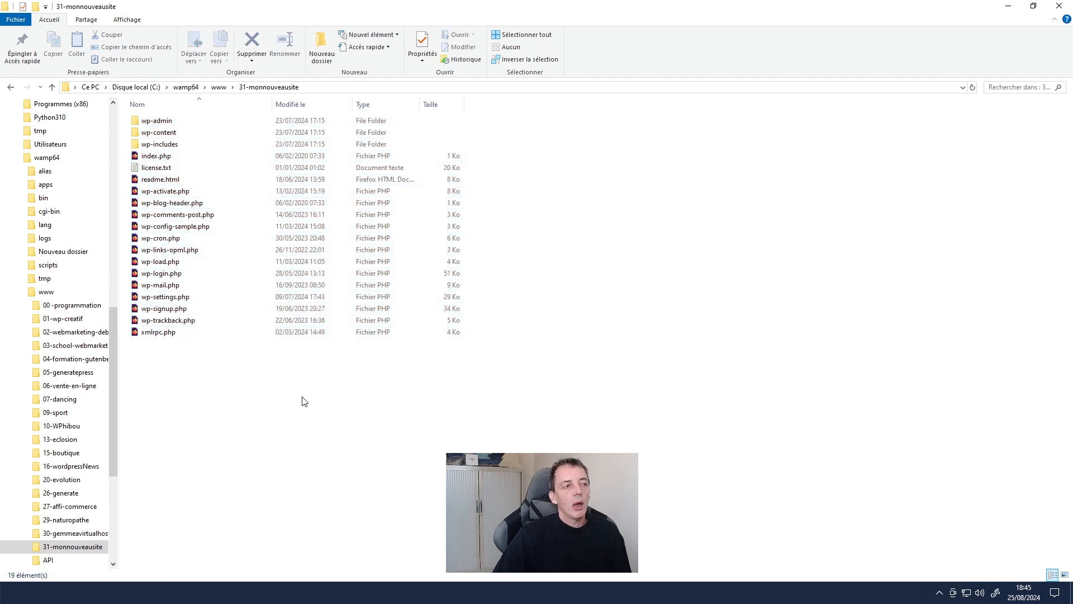
# - Copy the 31-monnouveausite folder's full path from the address bar
pyautogui.click(326, 88)
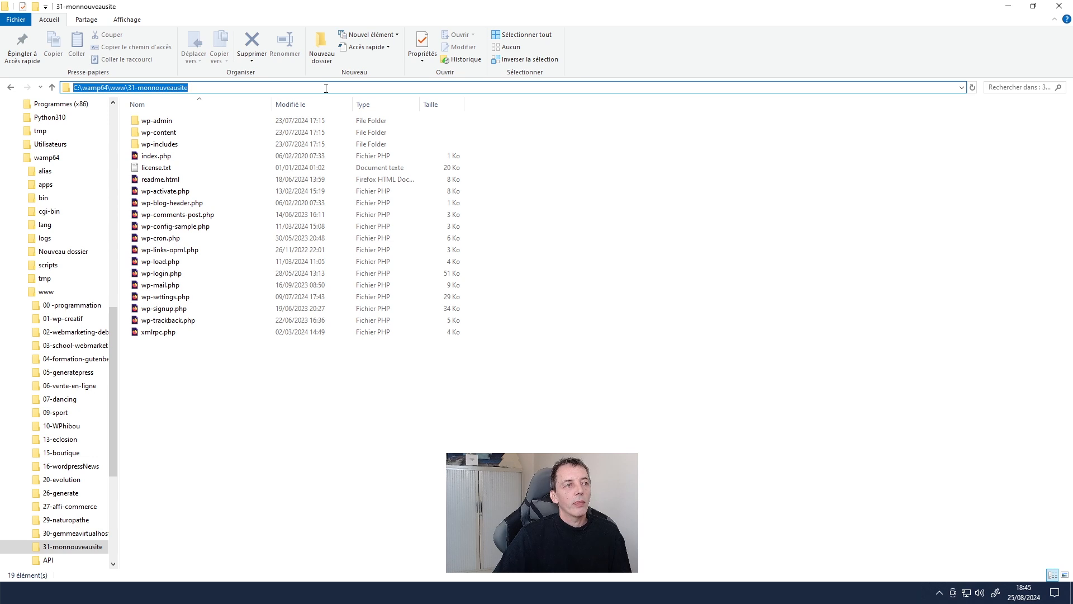
pyautogui.rightClick(326, 88)
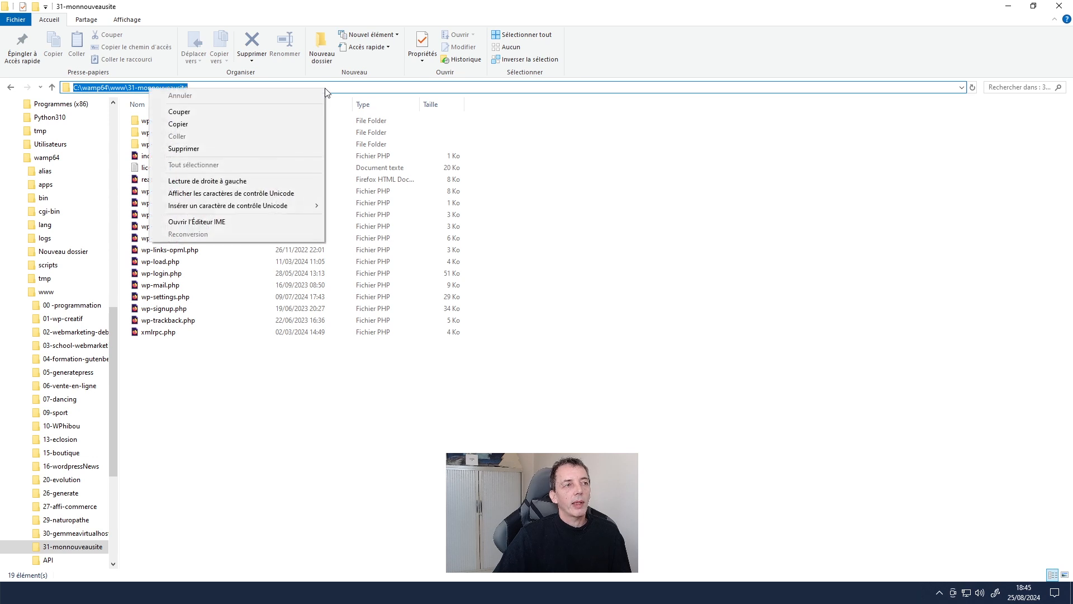
pyautogui.click(214, 124)
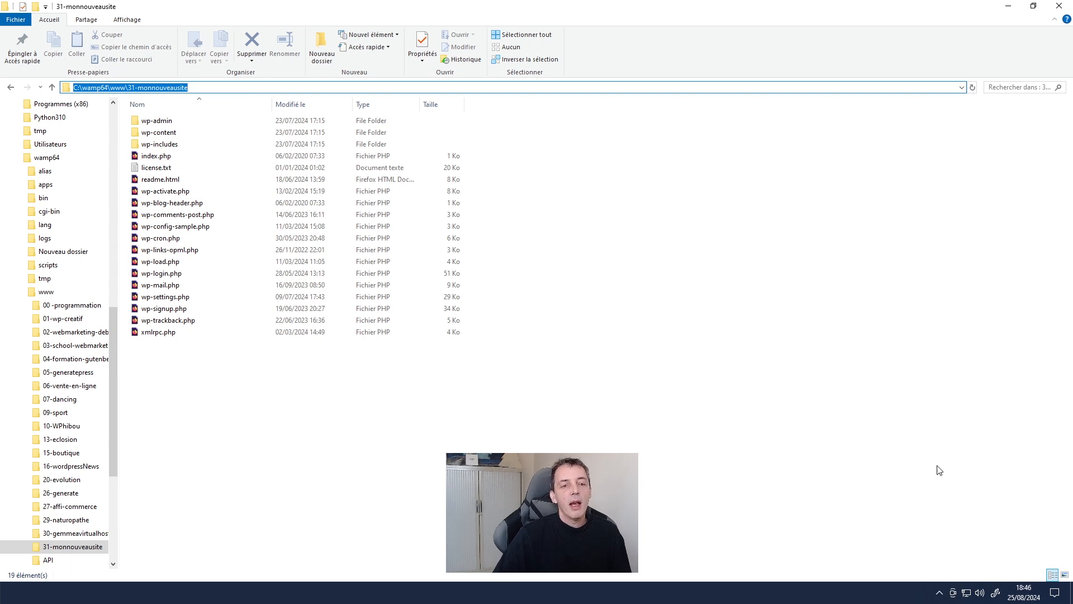
# - Open Localhost from the WampServer tray menu
pyautogui.click(939, 597)
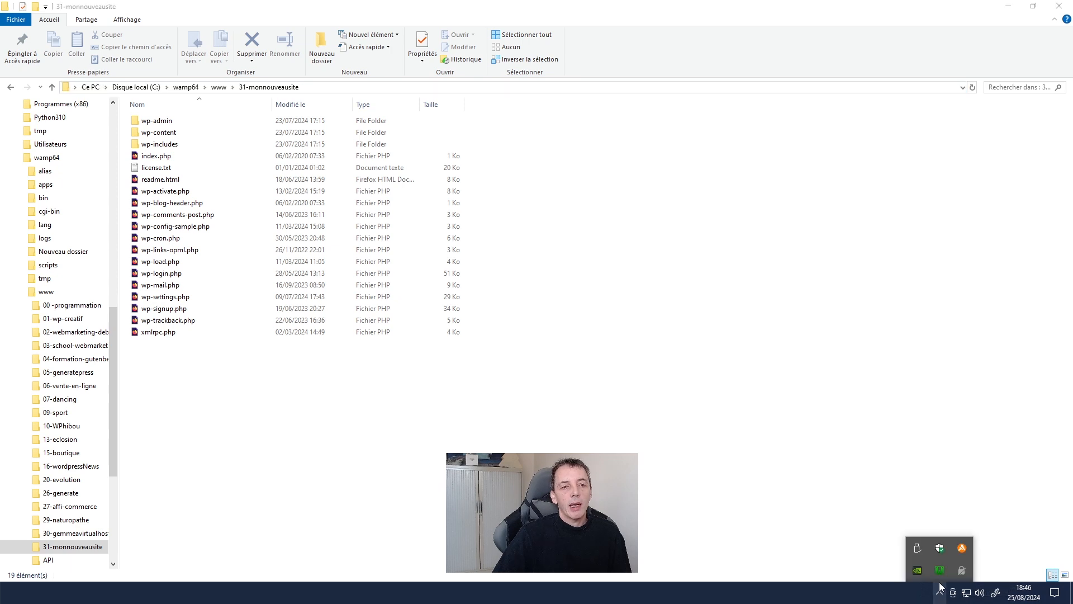
pyautogui.click(939, 570)
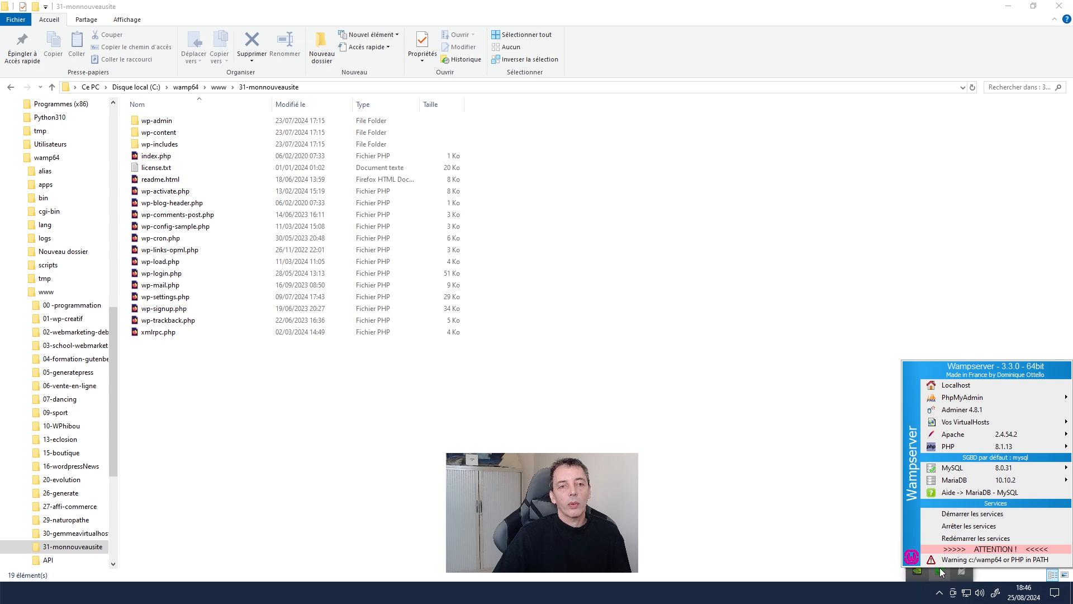
pyautogui.click(952, 387)
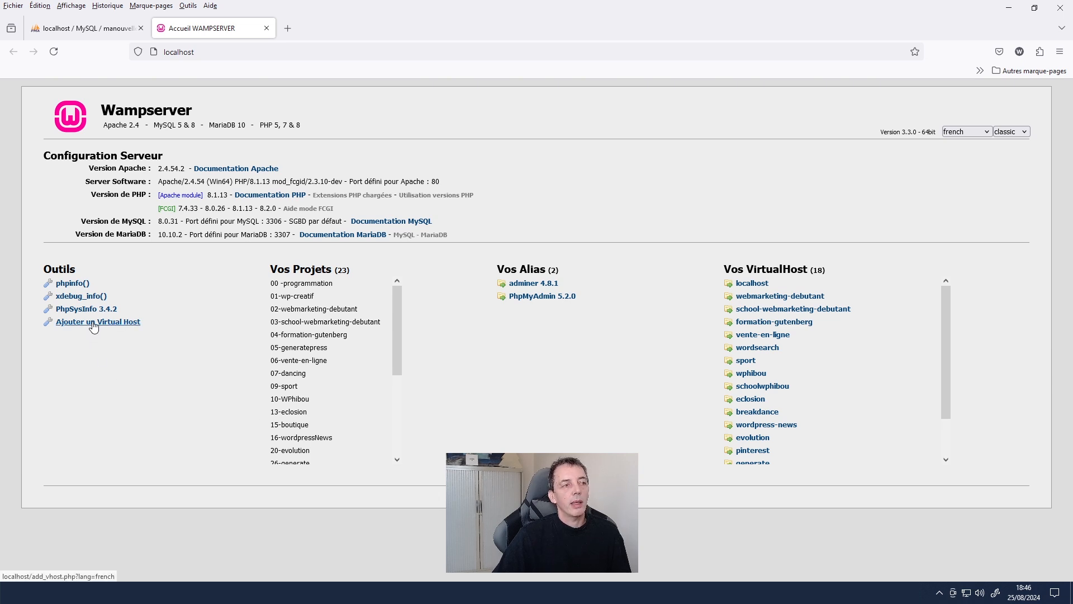
# - Start a new virtual host named monnouveausite with path C:\wamp64\www\31-monnouveausite
pyautogui.click(93, 322)
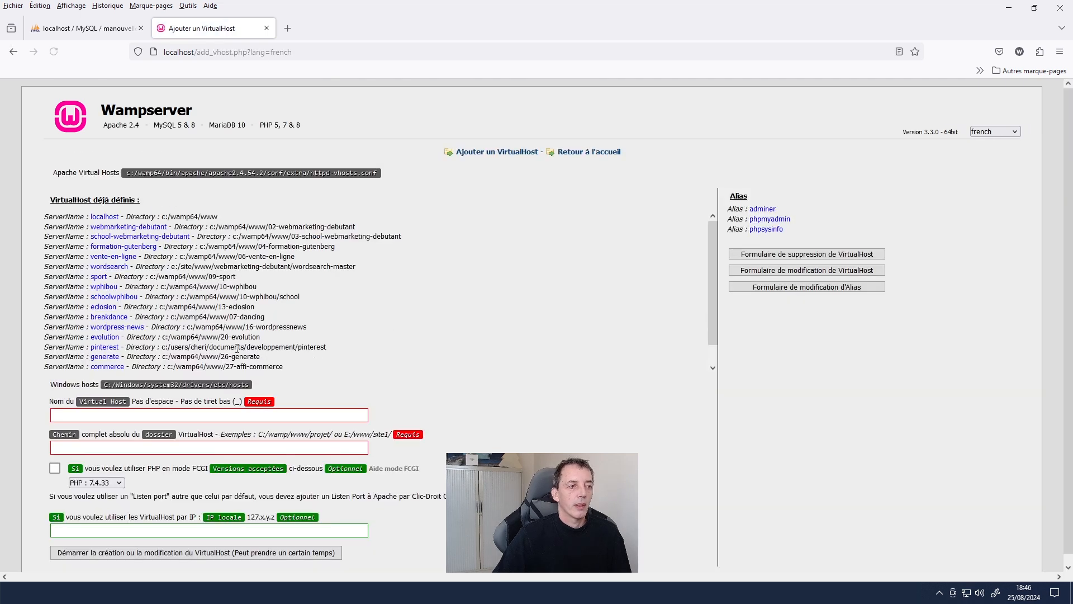
pyautogui.scroll(-1, 490, 311)
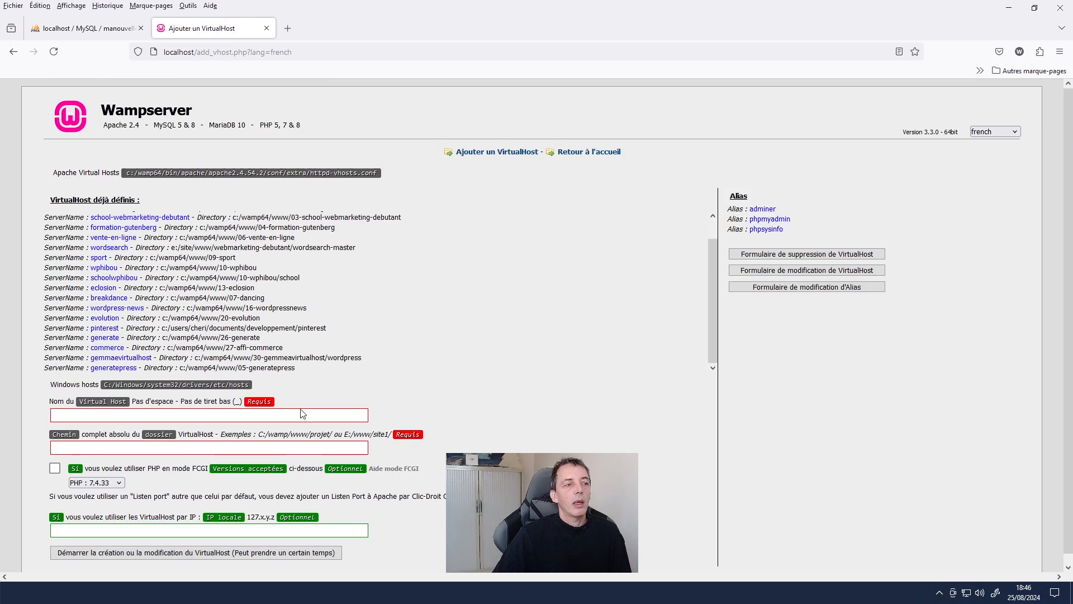
pyautogui.click(281, 416)
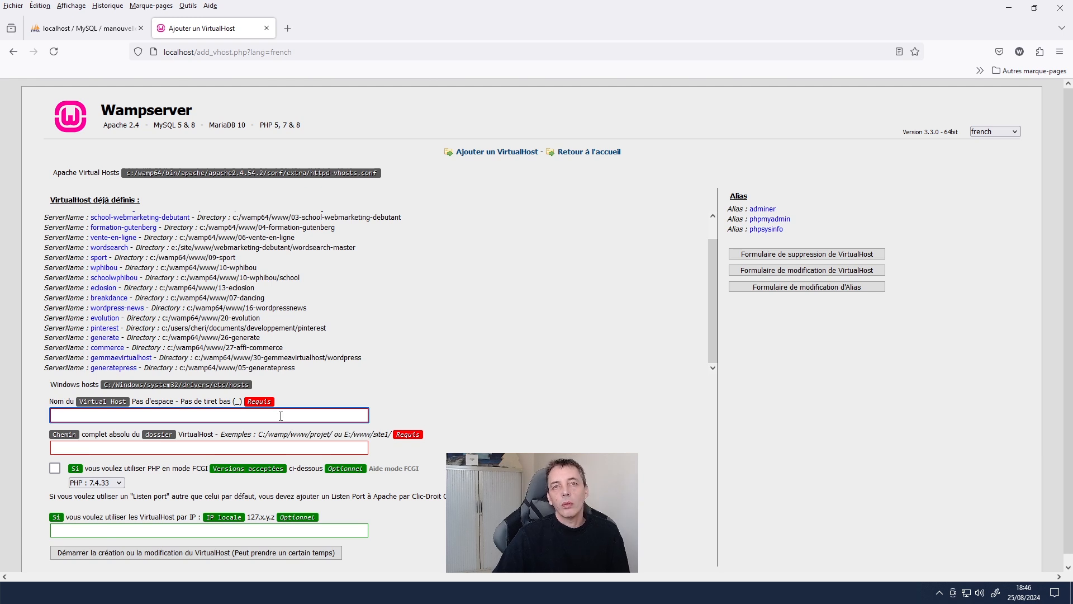
pyautogui.write('mo')
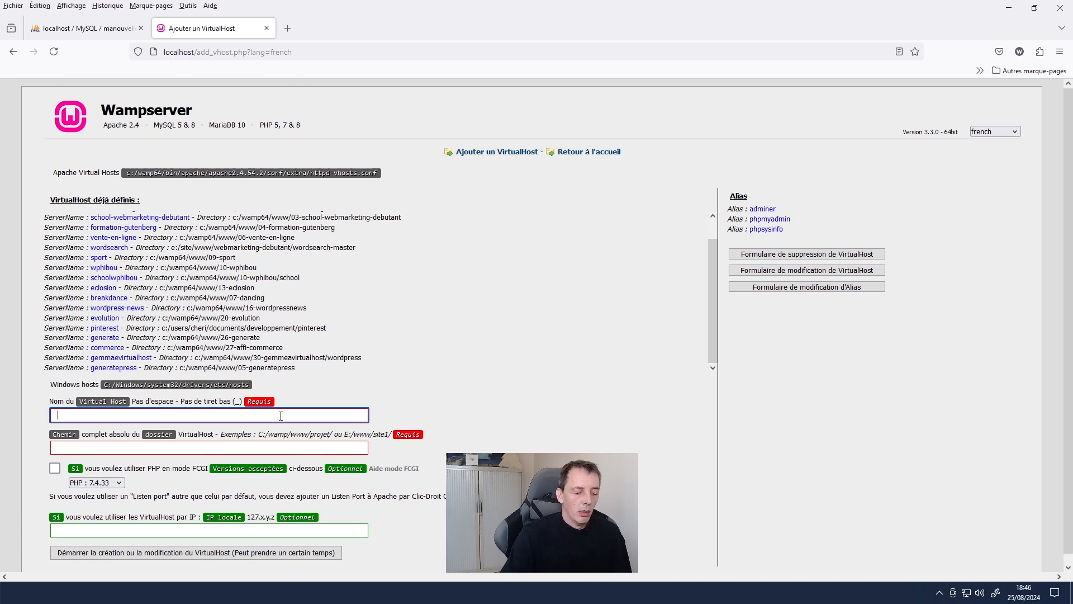
pyautogui.write('nsite')
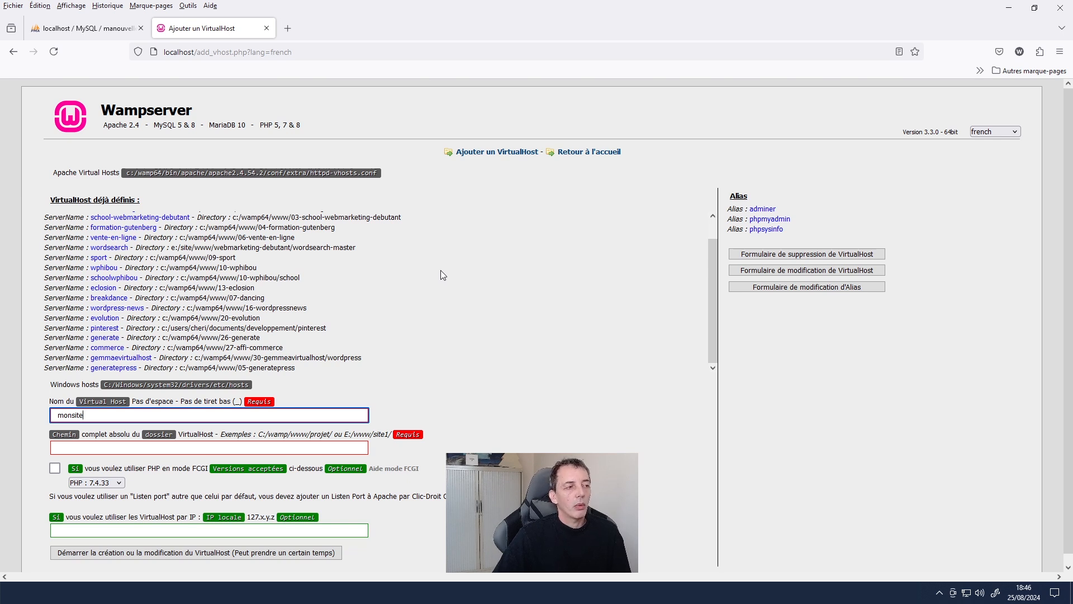
pyautogui.press('BackSpace')
pyautogui.press('BackSpace')
pyautogui.press('BackSpace')
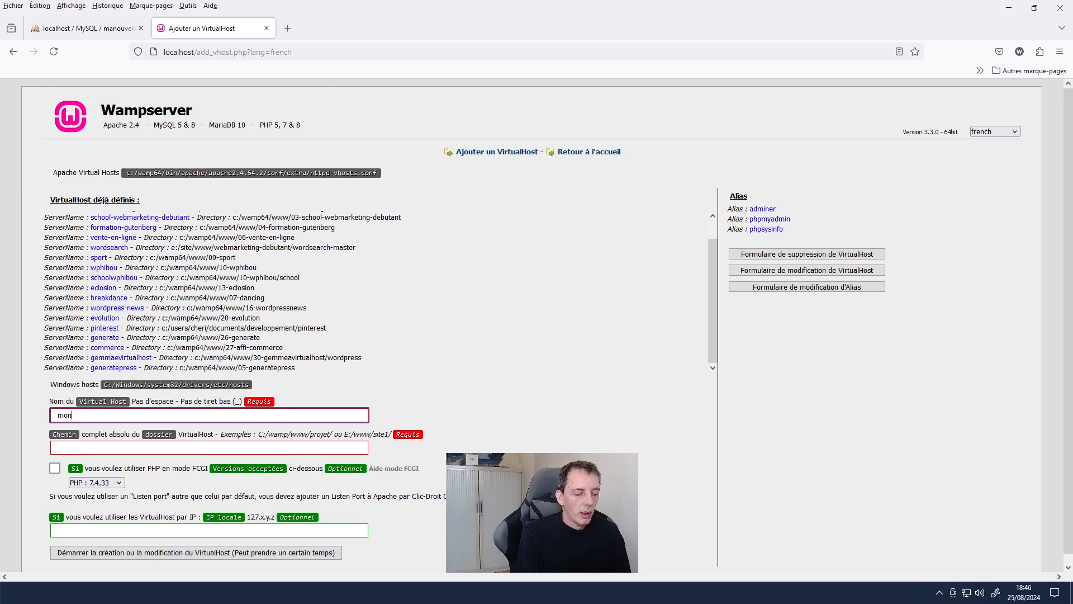
pyautogui.write('nouveausite')
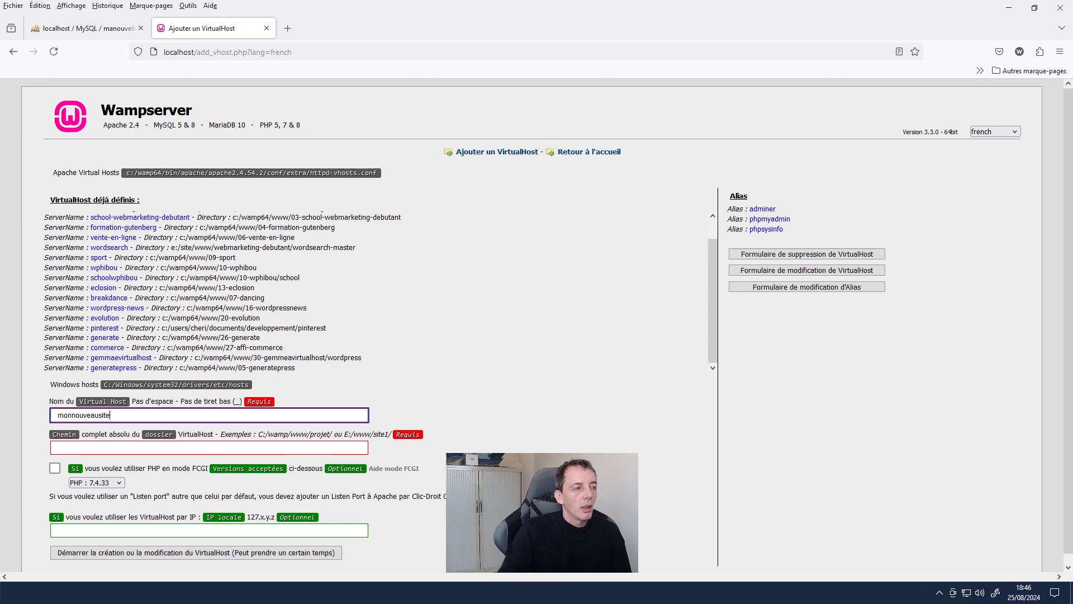
pyautogui.click(211, 448)
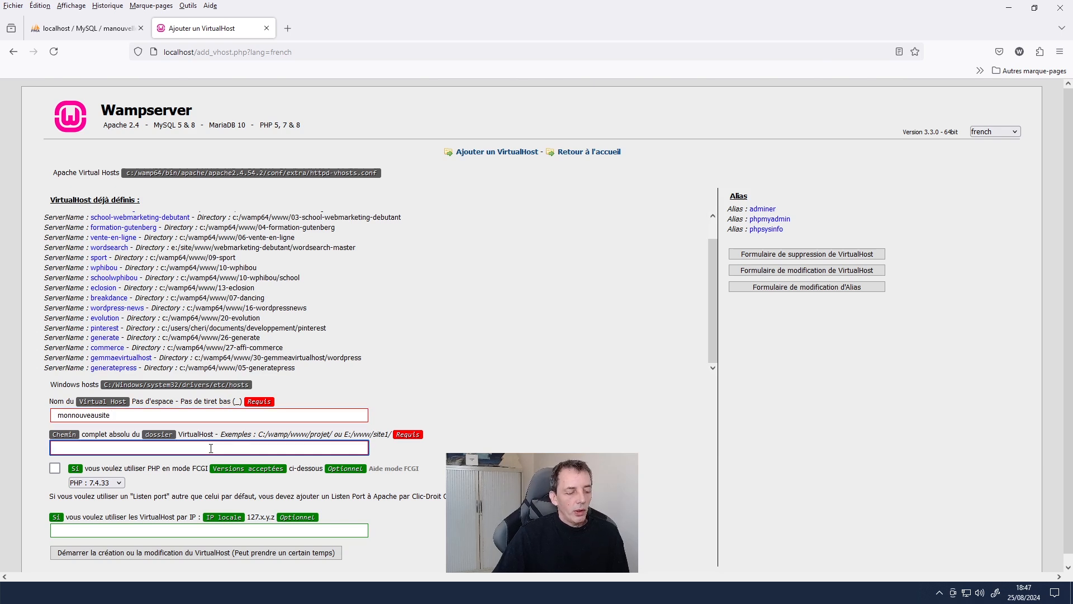
pyautogui.write('C:\\wamp64\\www\\31-monnouveausite')
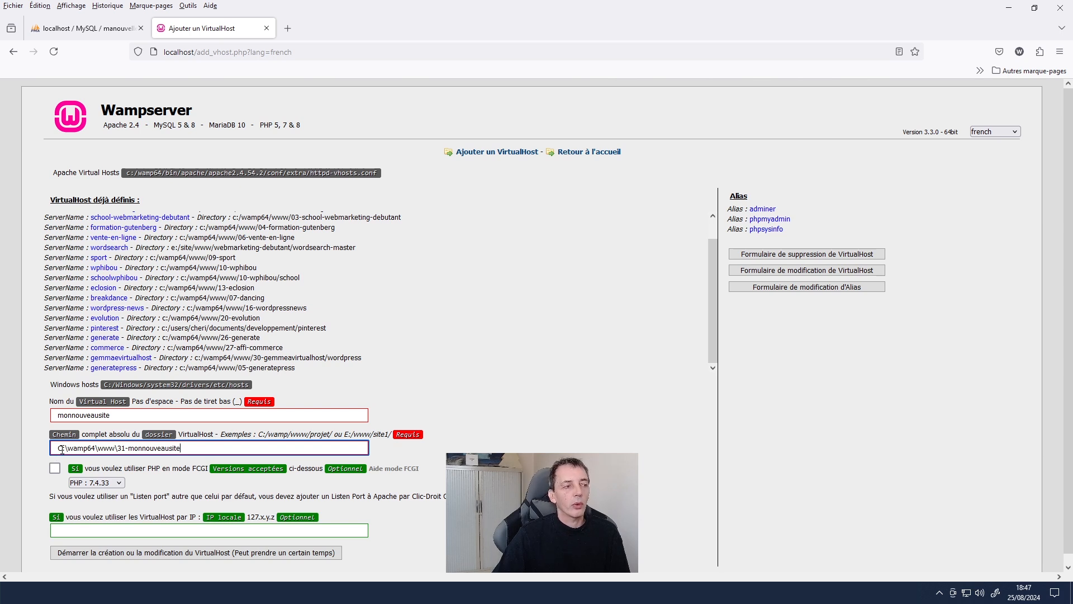
# - Choose PHP 8.1.13 and create the VirtualHost
pyautogui.click(87, 483)
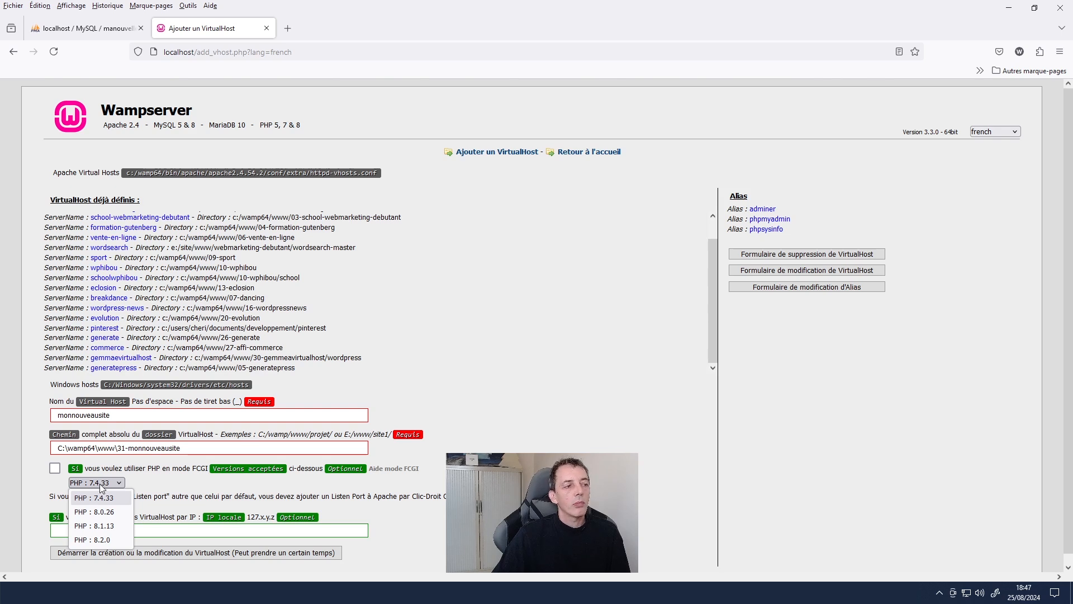
pyautogui.click(104, 526)
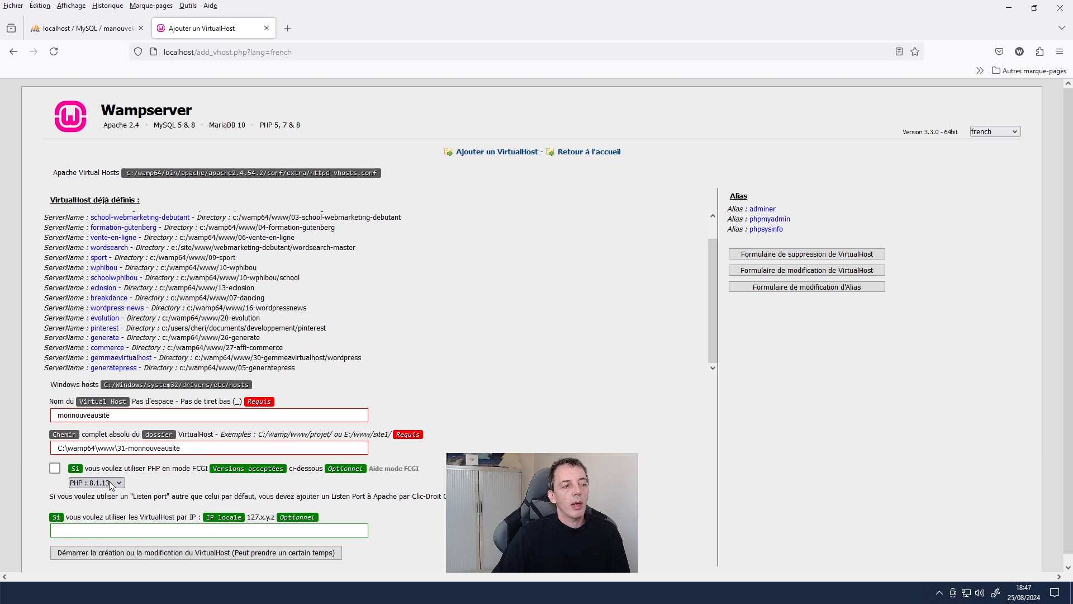
pyautogui.click(194, 554)
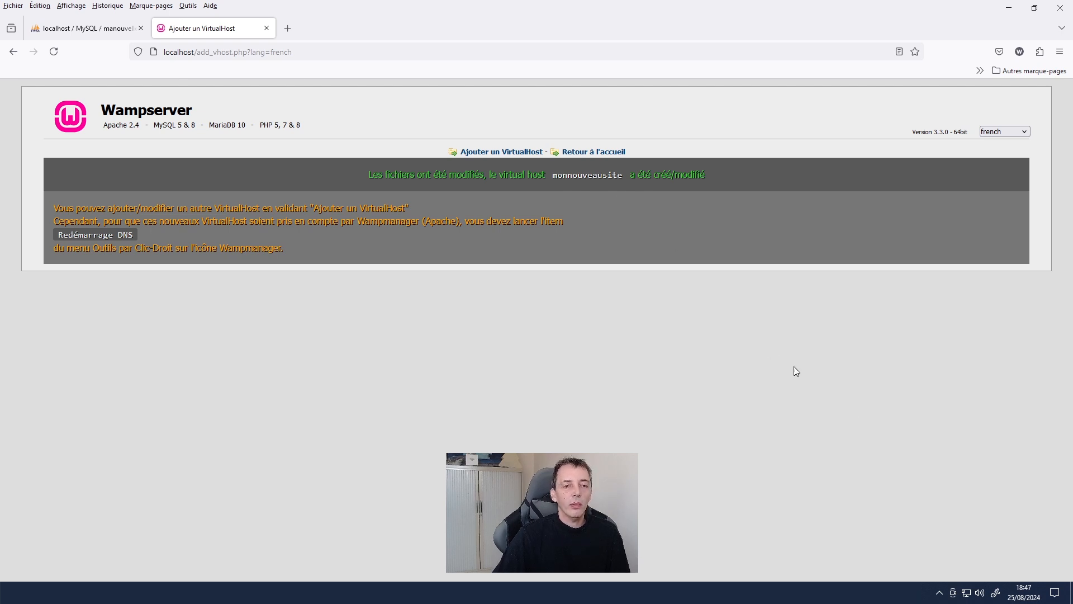
# - Restart WampServer from scratch via its tray icon, then return to the localhost home page
pyautogui.click(940, 593)
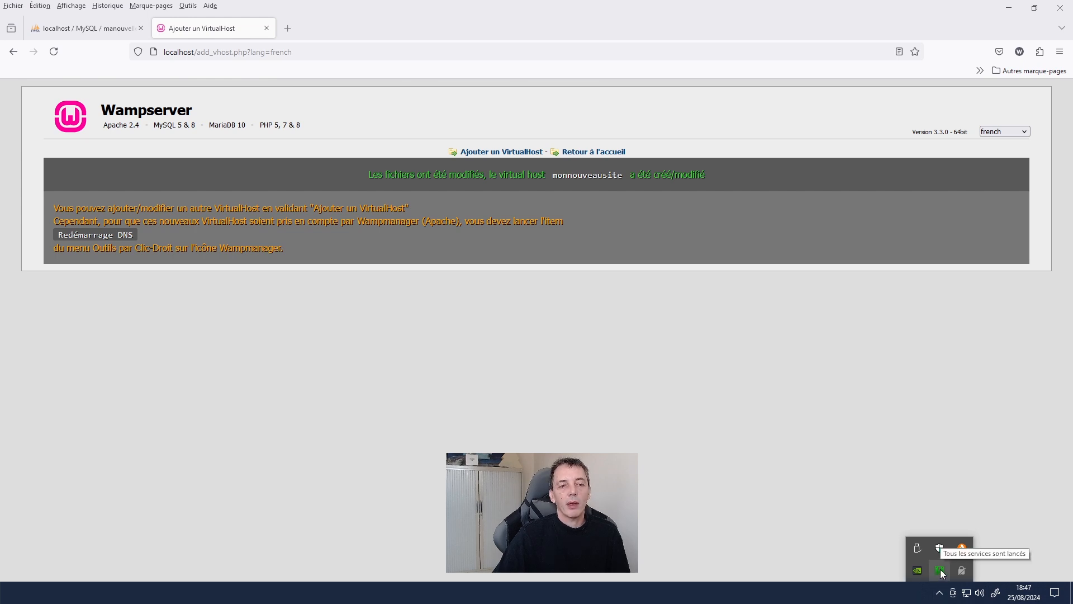
pyautogui.rightClick(940, 570)
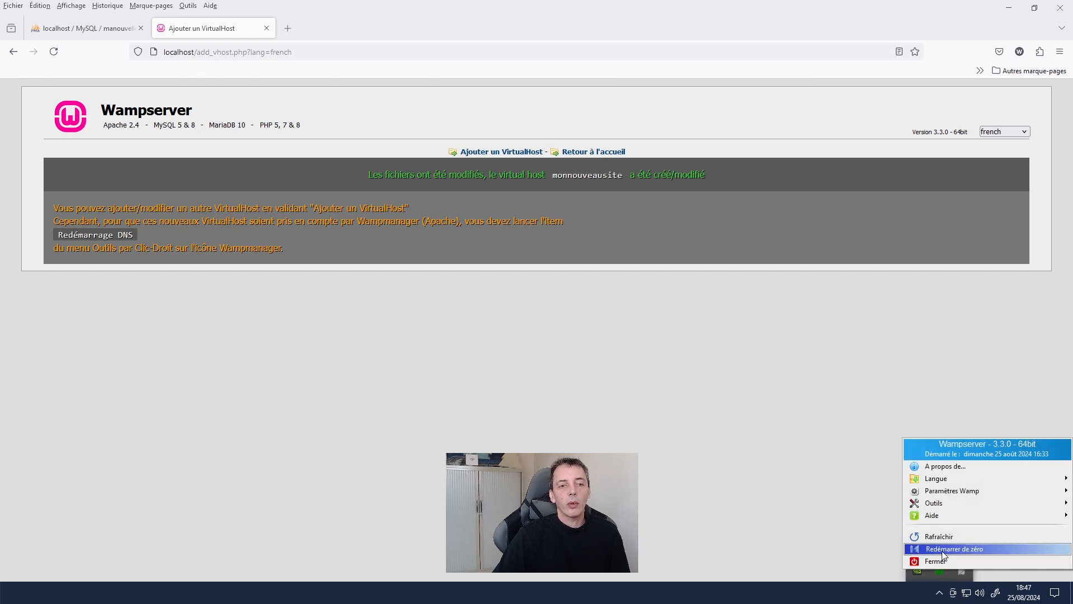
pyautogui.click(942, 551)
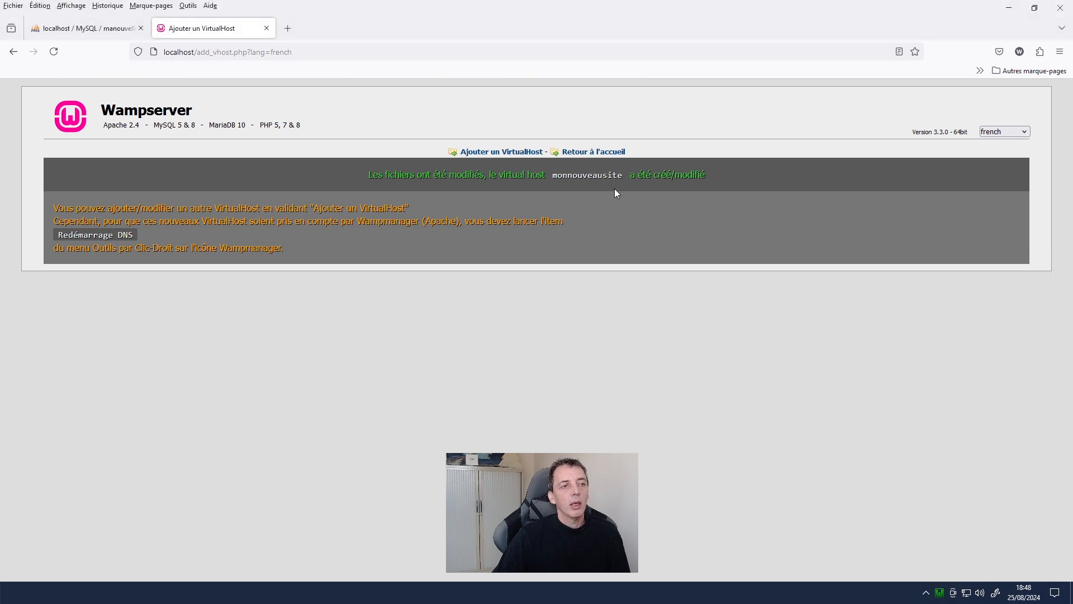
pyautogui.click(596, 152)
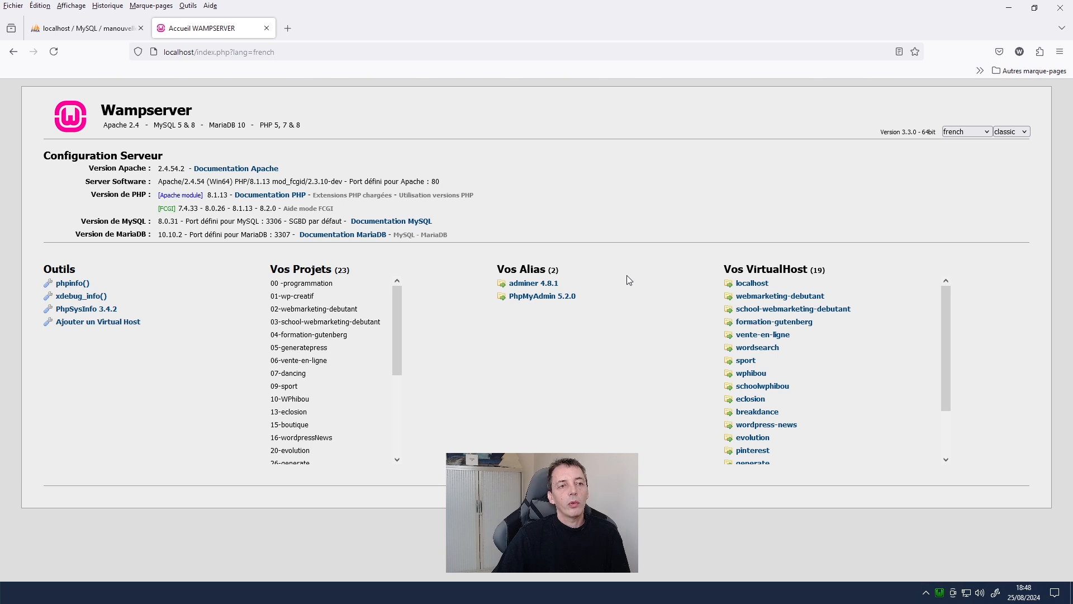
# - Scroll down the Vos VirtualHost list and open the monnouveausite site
pyautogui.click(942, 594)
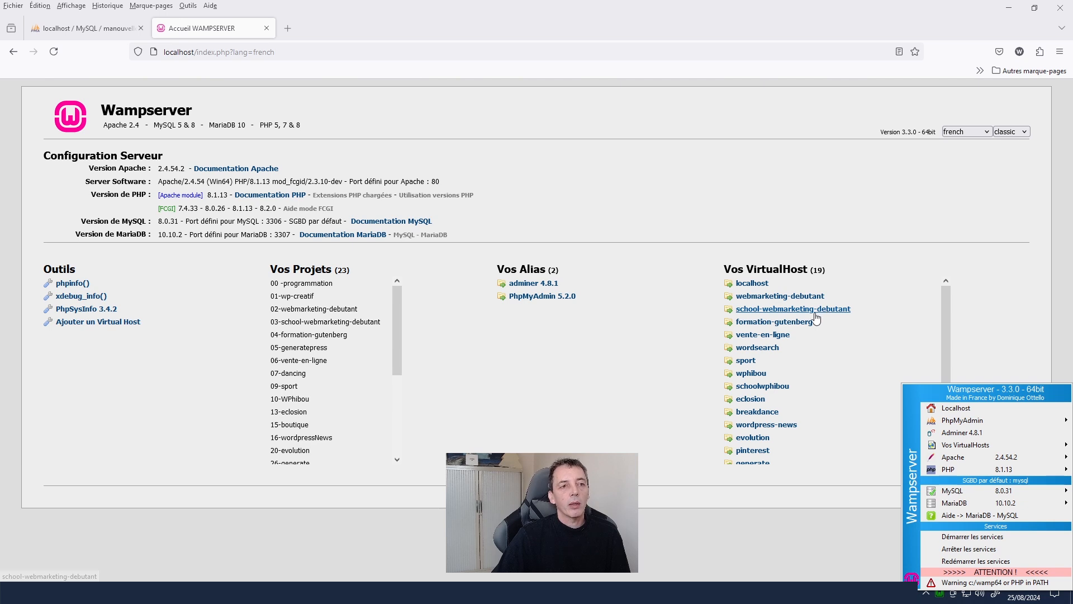
pyautogui.click(771, 268)
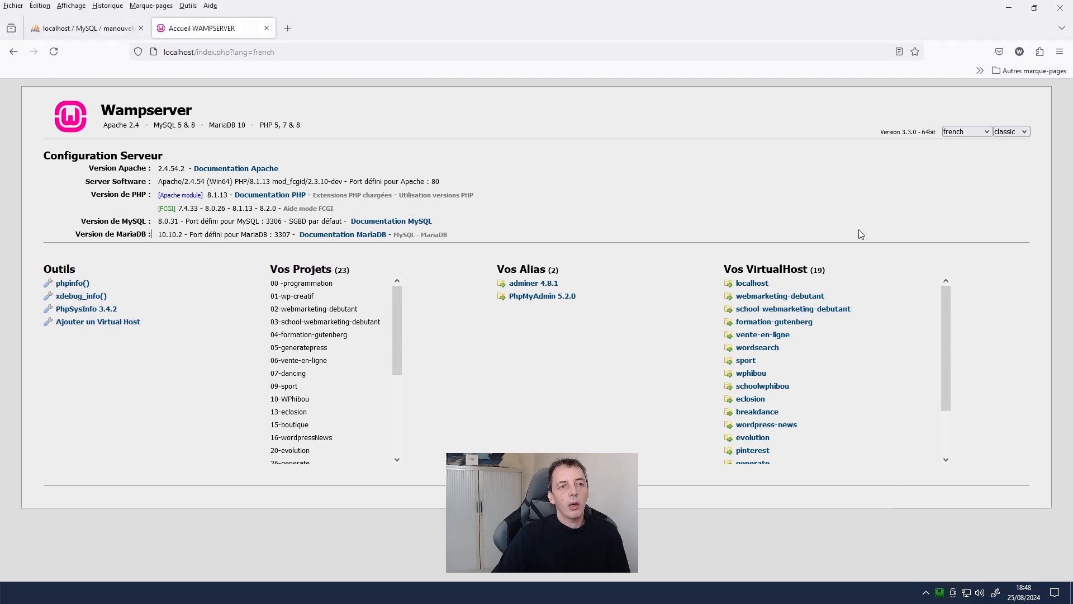
pyautogui.scroll(-2, 809, 405)
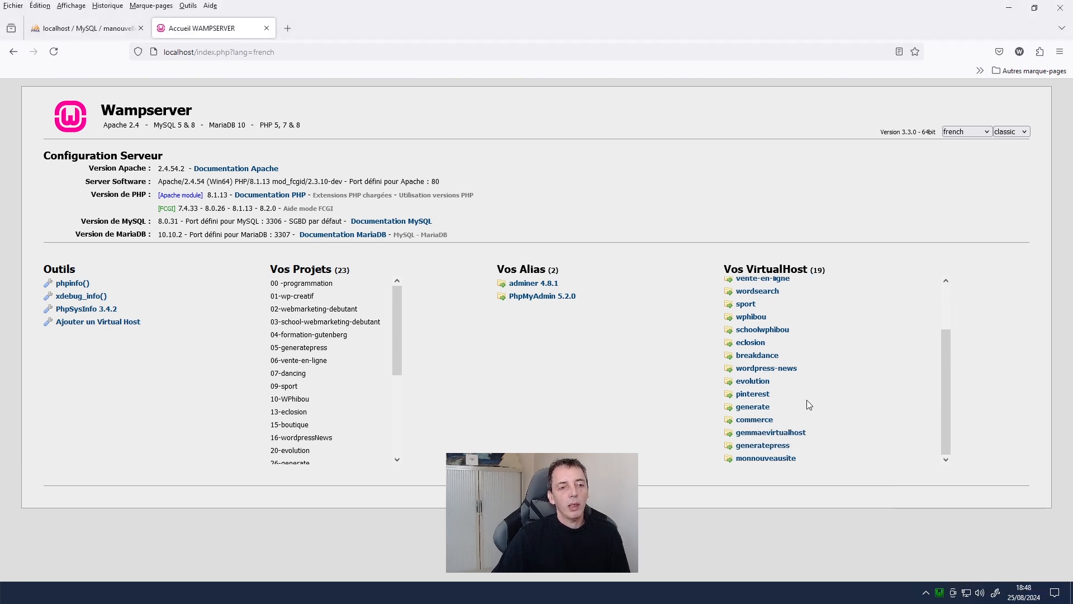
pyautogui.click(778, 461)
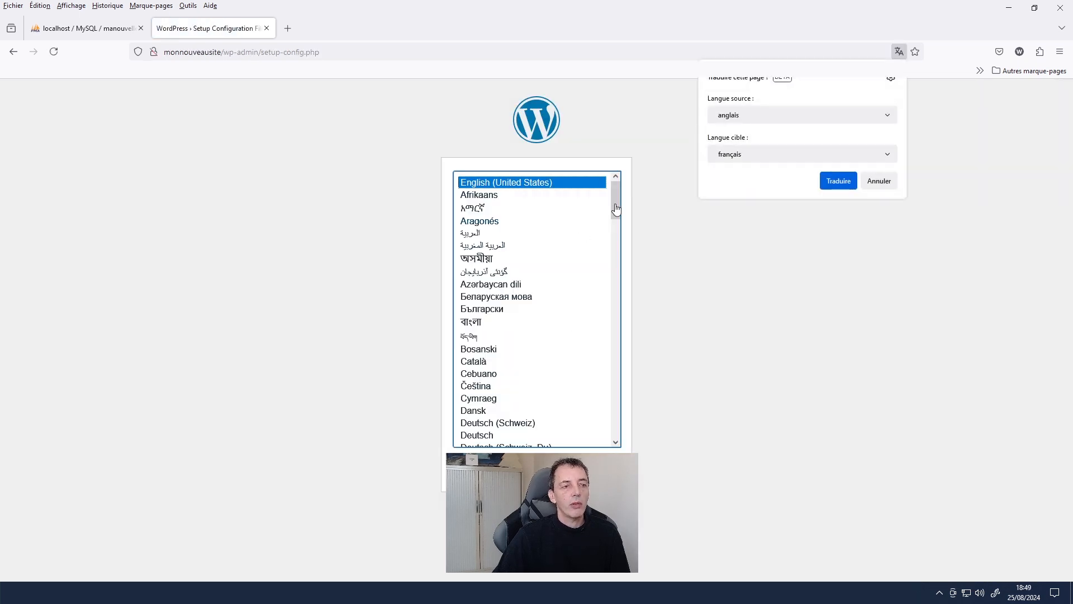
# - Choose Français as the installation language and start the WordPress configuration
pyautogui.click(879, 180)
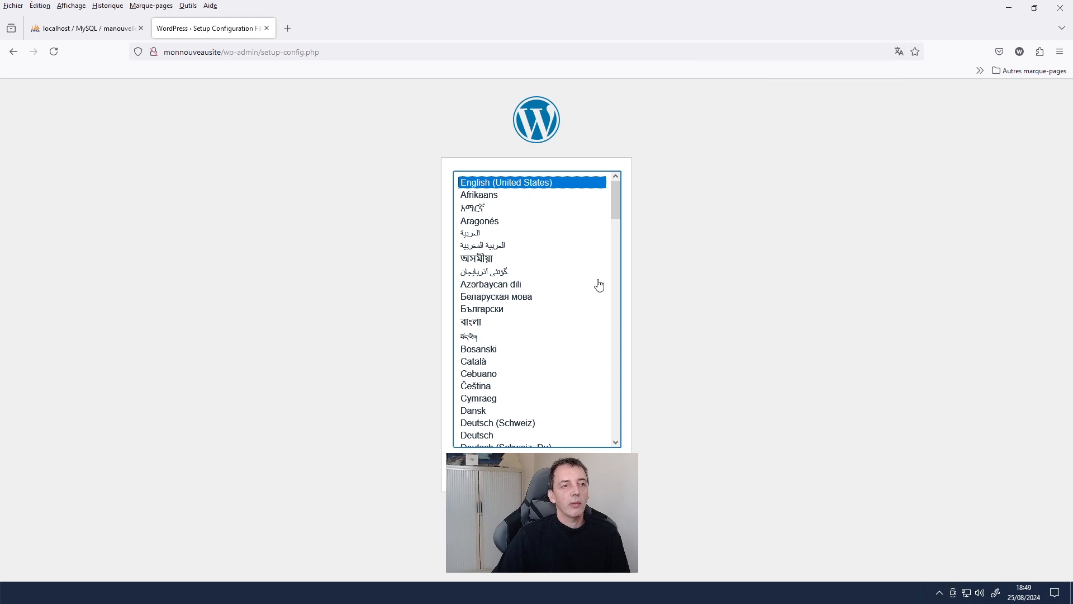
pyautogui.scroll(-4, 529, 399)
pyautogui.scroll(-5, 531, 399)
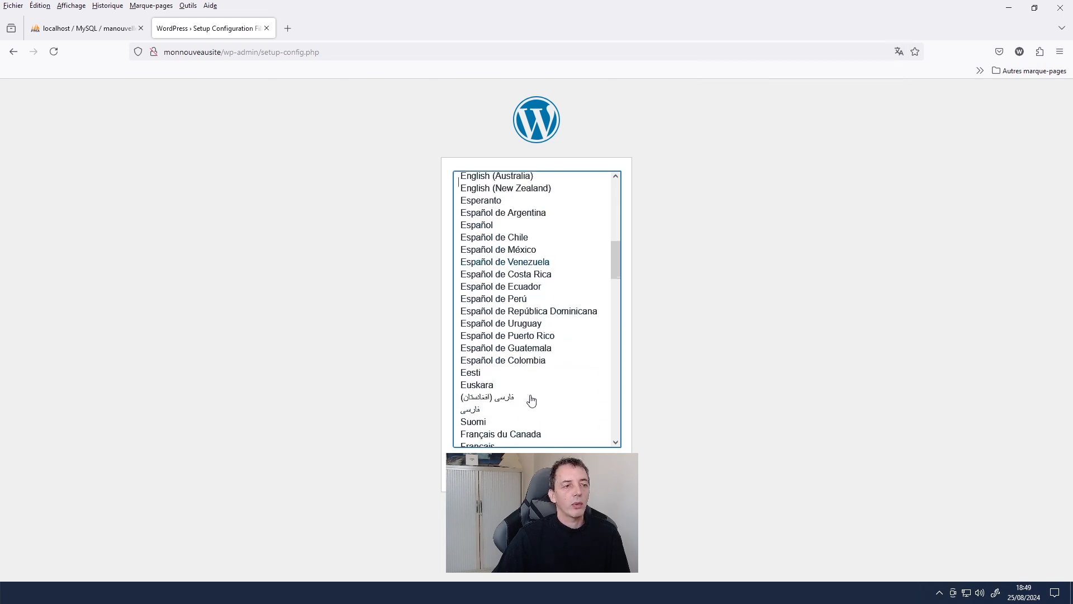
pyautogui.scroll(-4, 531, 399)
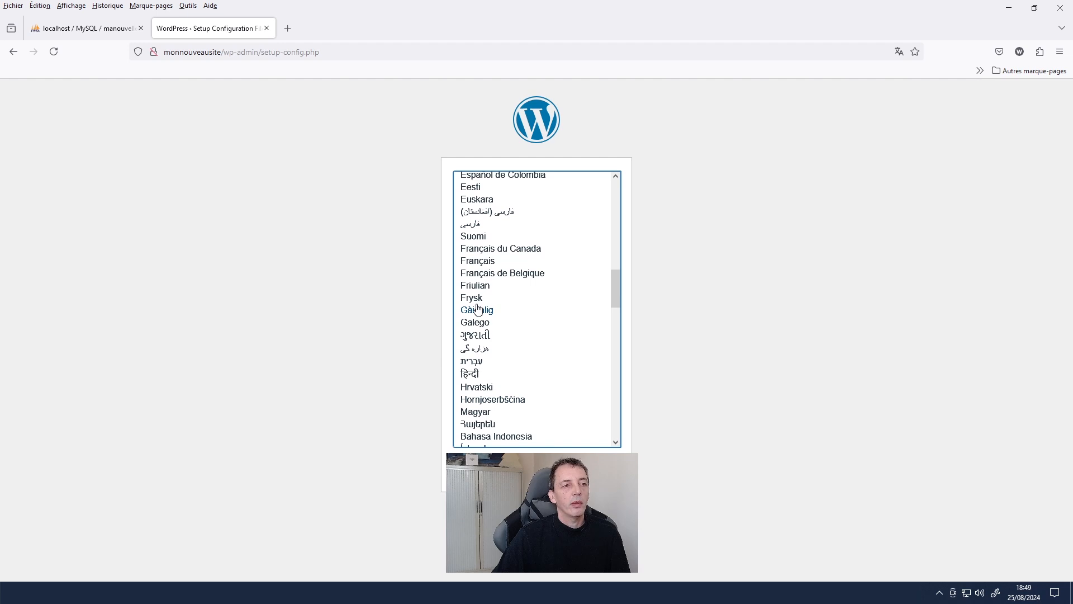
pyautogui.click(479, 261)
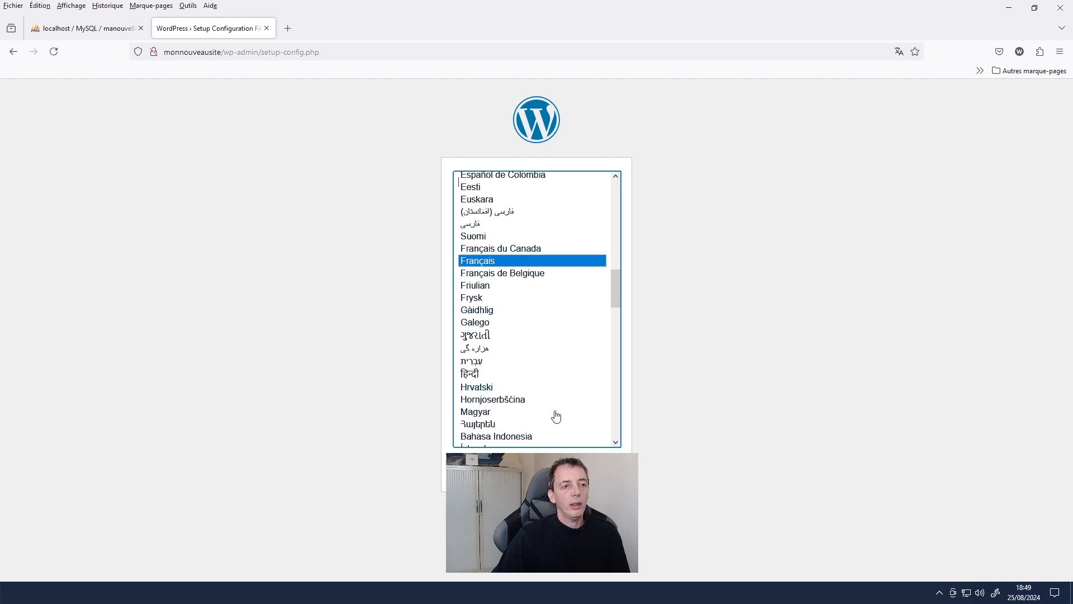
pyautogui.click(597, 470)
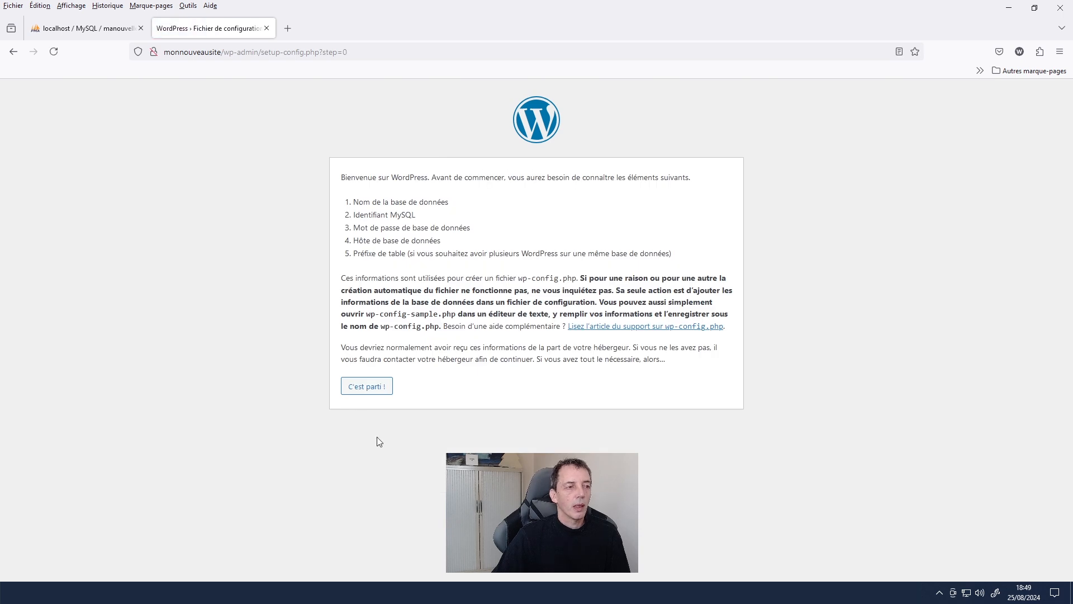
pyautogui.click(358, 391)
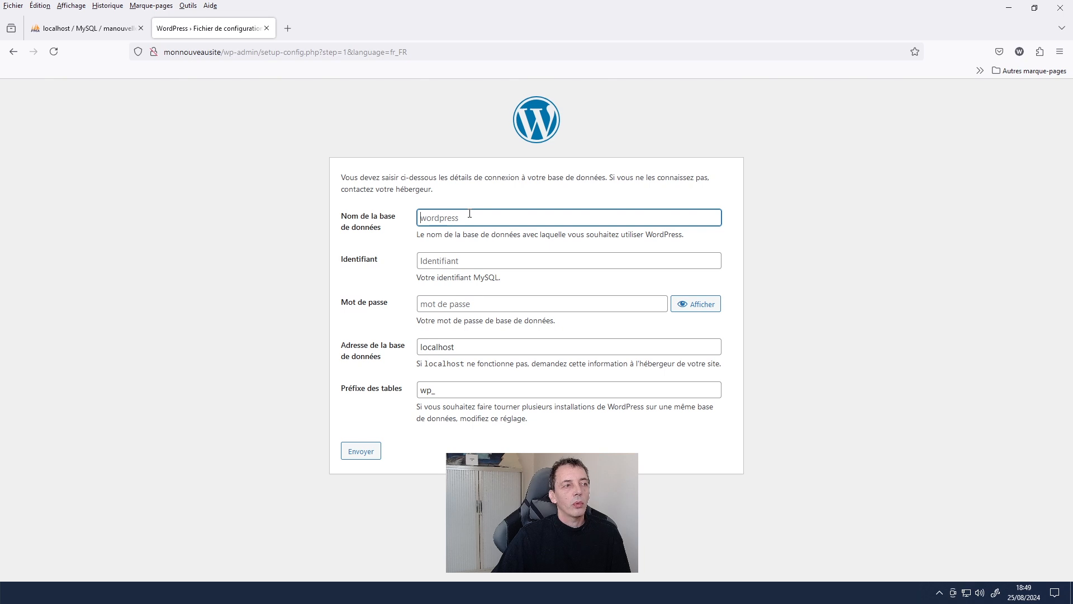
# - Enter database manouvellebase, user root, host localhost and prefix monsite_, checking the database in phpMyAdmin
pyautogui.click(64, 29)
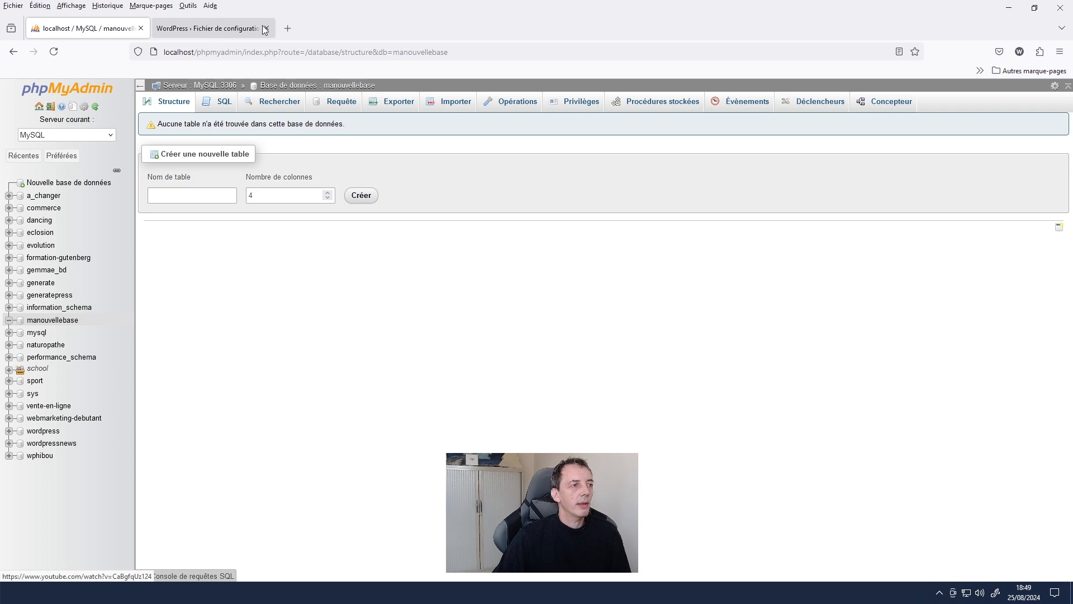
pyautogui.click(237, 33)
pyautogui.write('manouve')
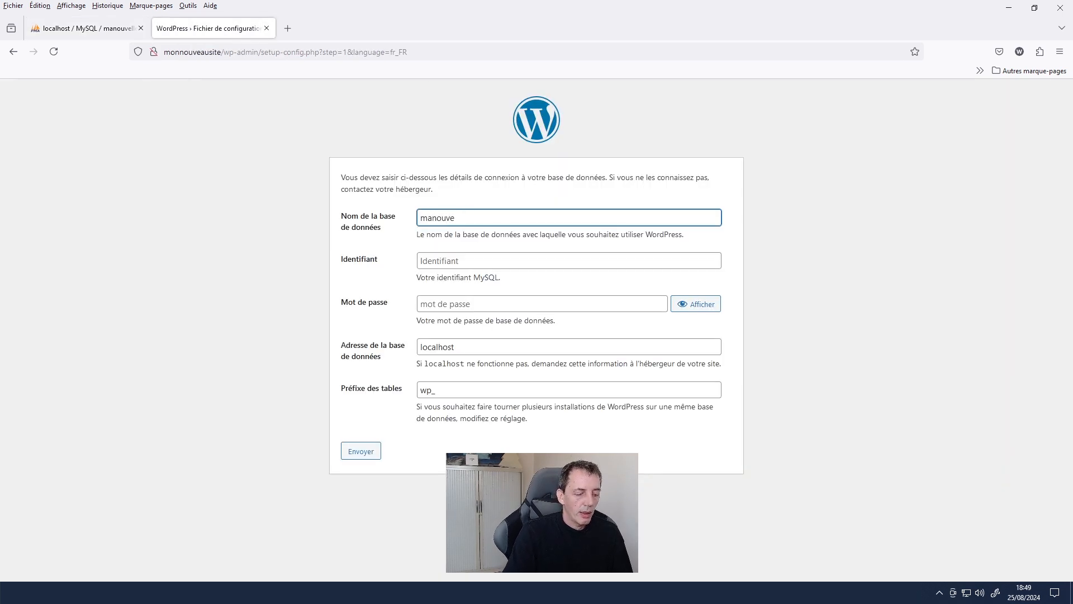
pyautogui.write('llebase')
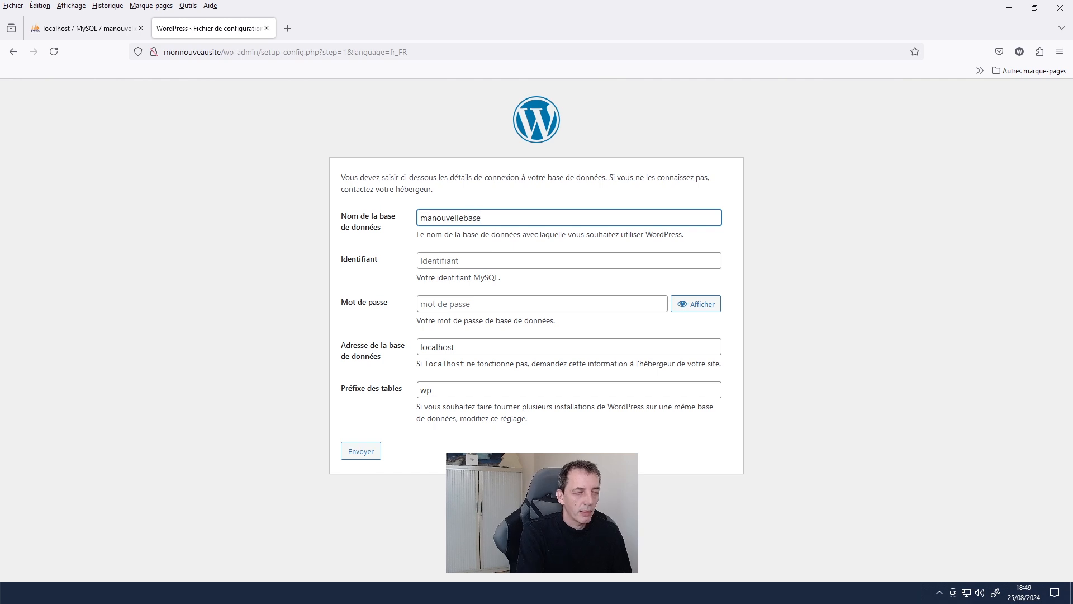
pyautogui.click(451, 261)
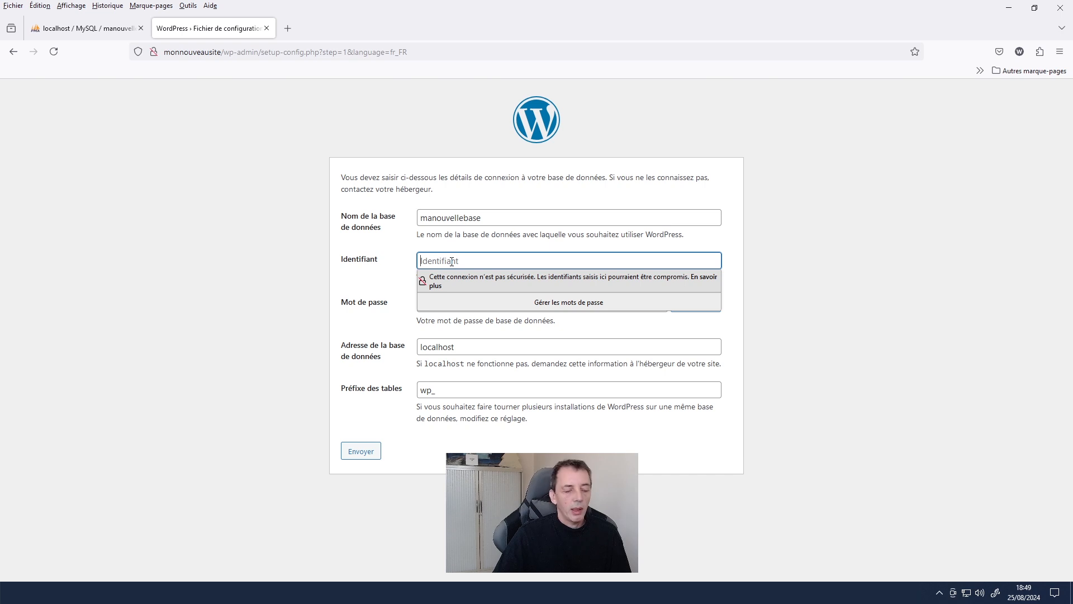
pyautogui.write('root')
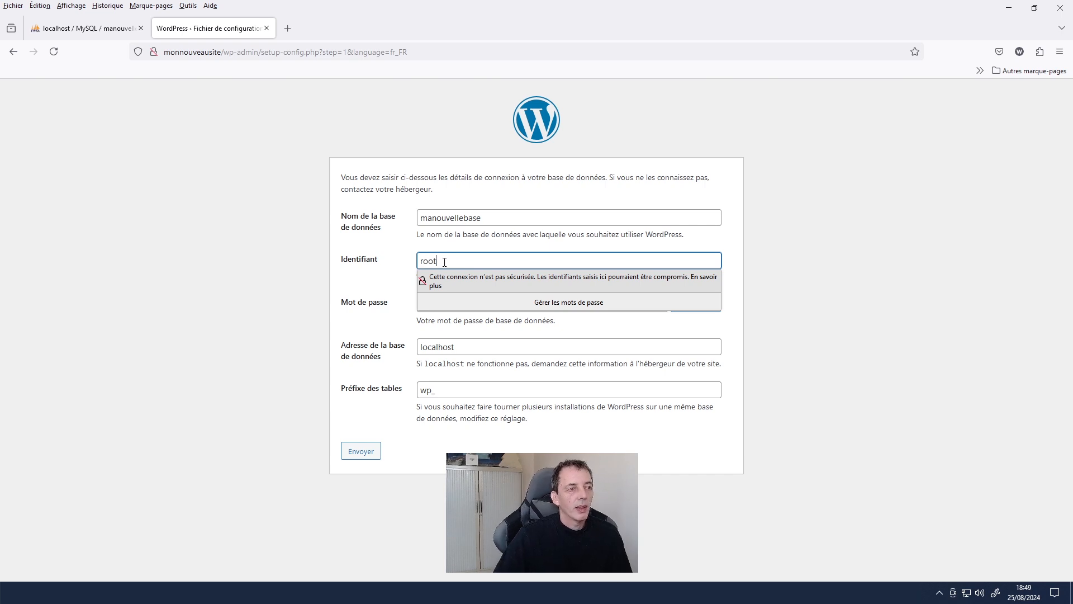
pyautogui.click(377, 288)
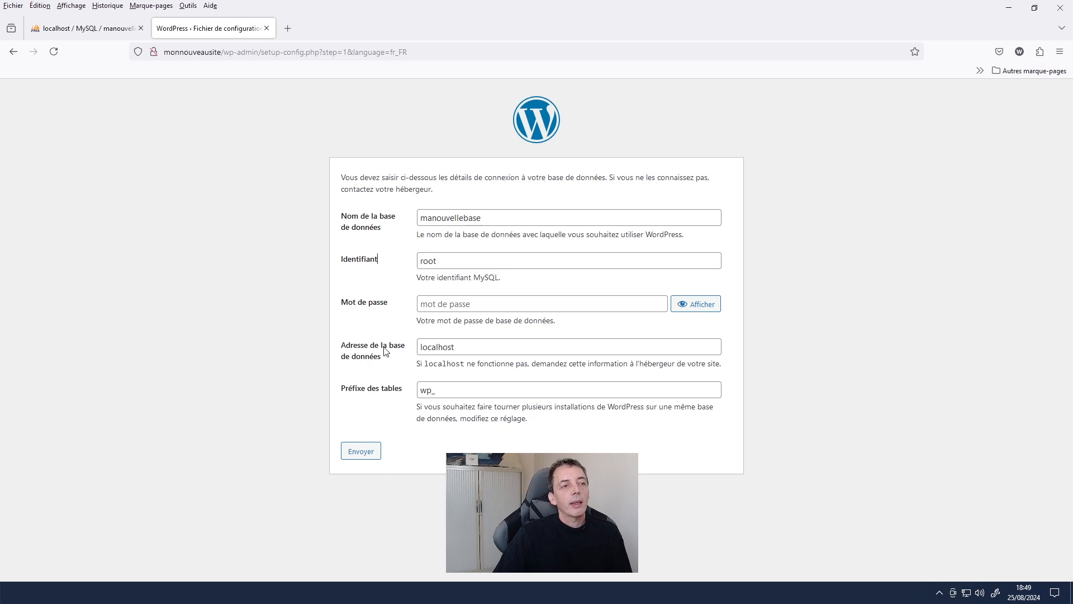
pyautogui.moveTo(469, 351); pyautogui.dragTo(410, 348)
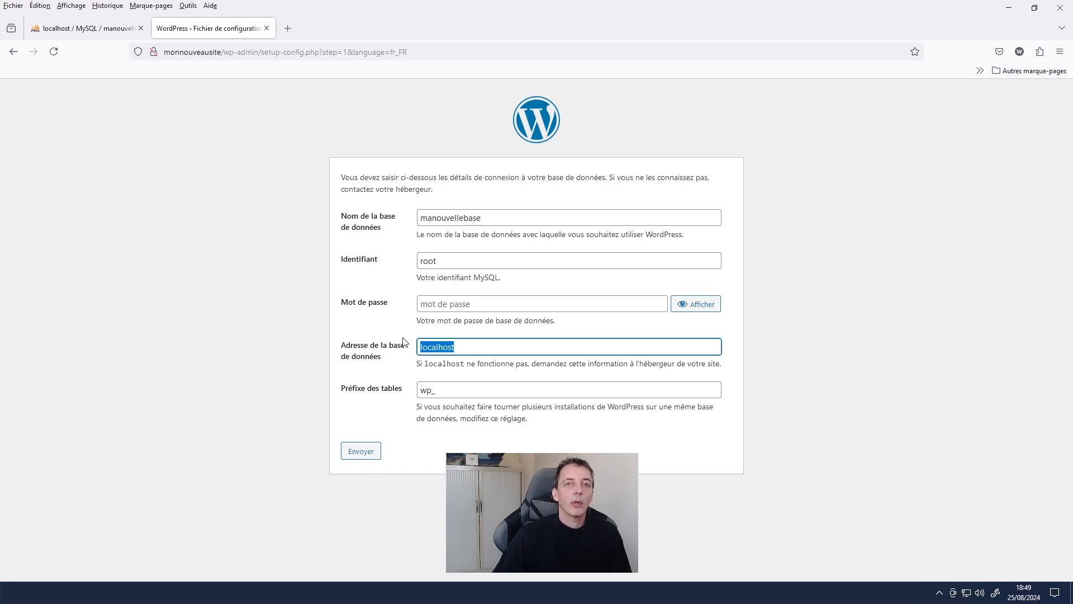
pyautogui.press('Tab')
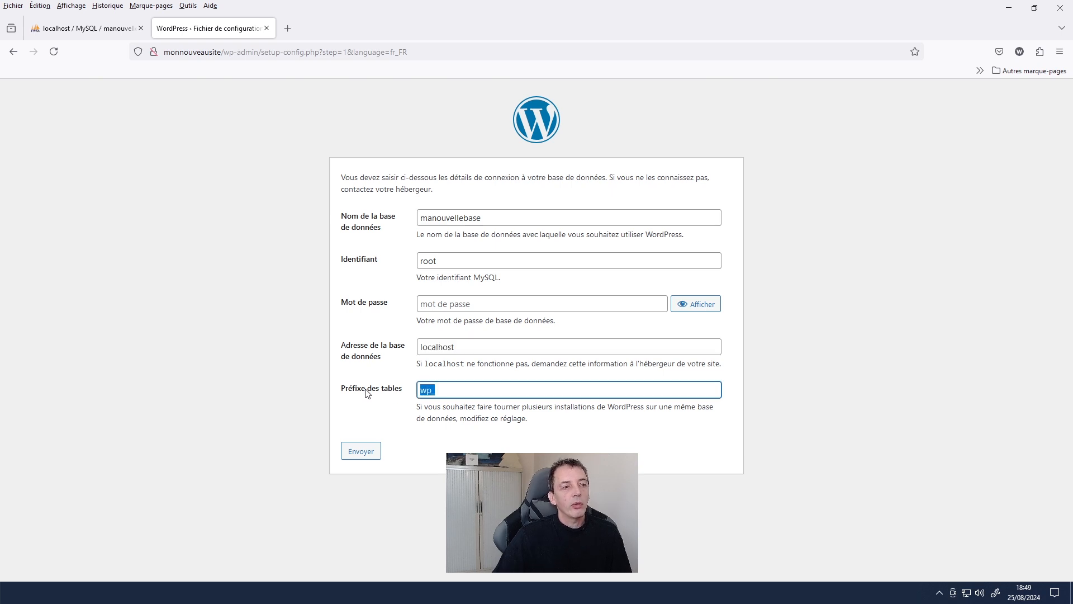
pyautogui.click(427, 392)
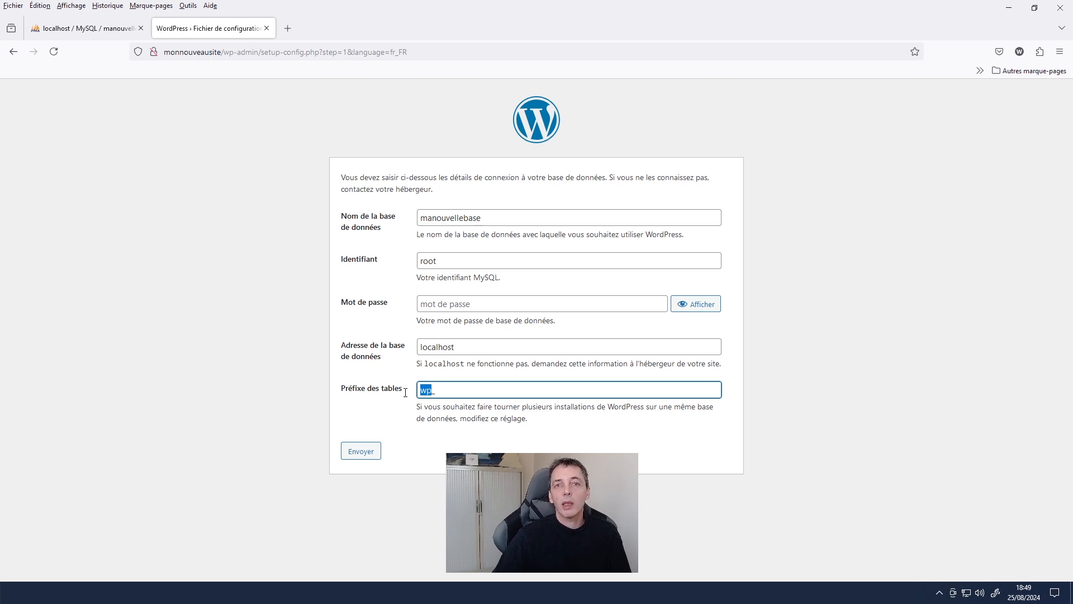
pyautogui.write('monsite_')
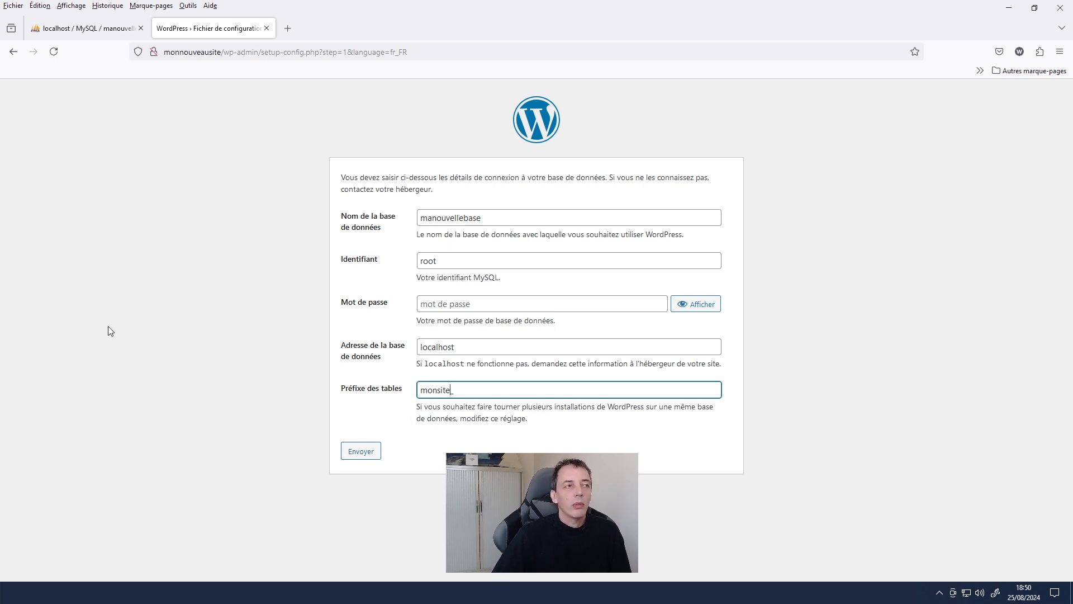
pyautogui.click(32, 29)
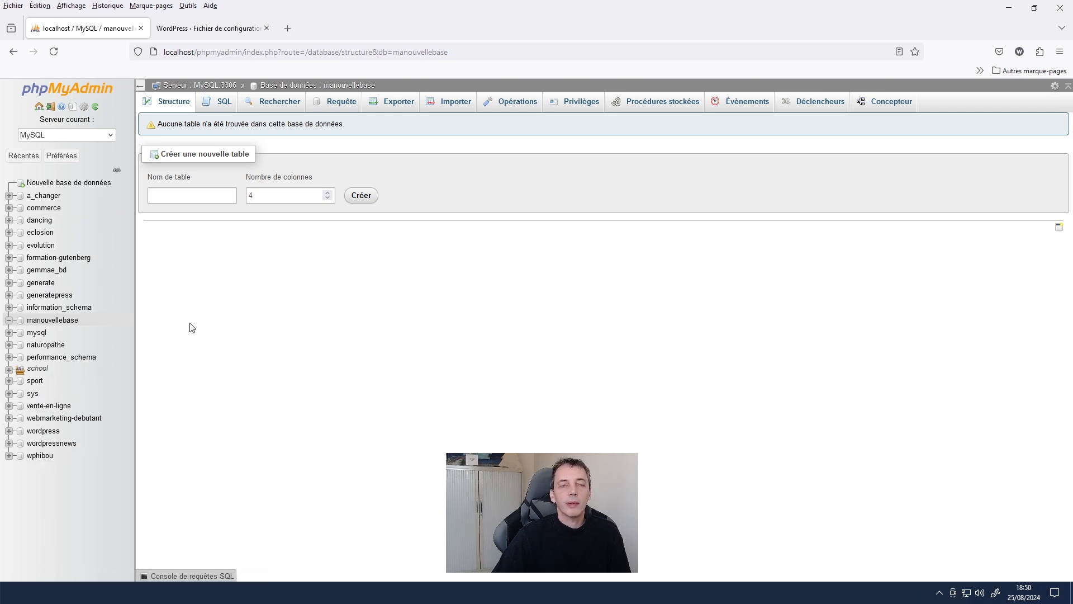
pyautogui.click(229, 32)
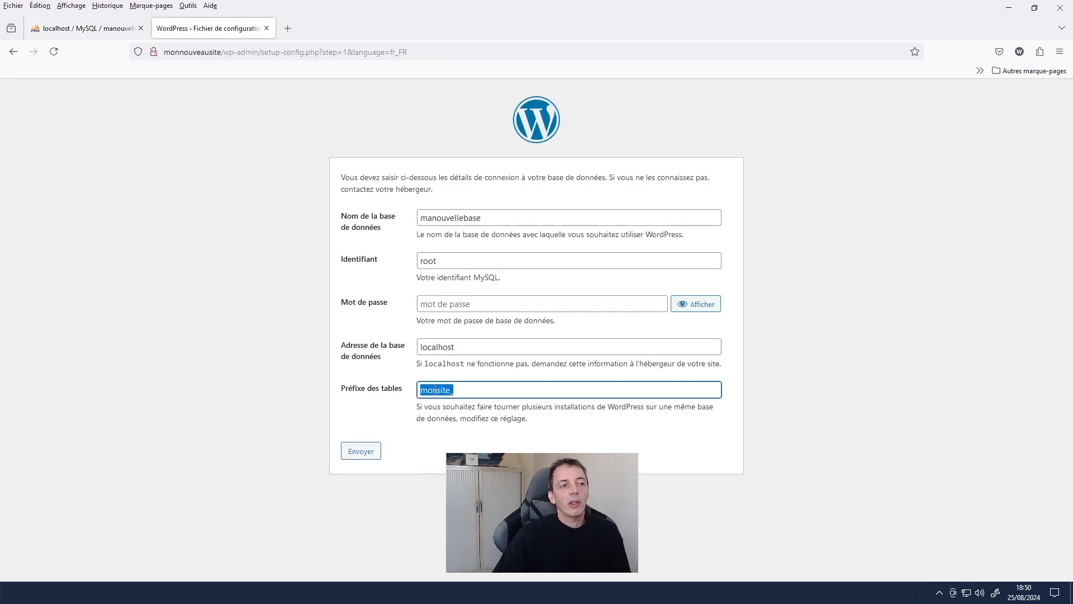
# - Confirm manouvellebase in phpMyAdmin, submit the database settings and launch the installation
pyautogui.click(87, 28)
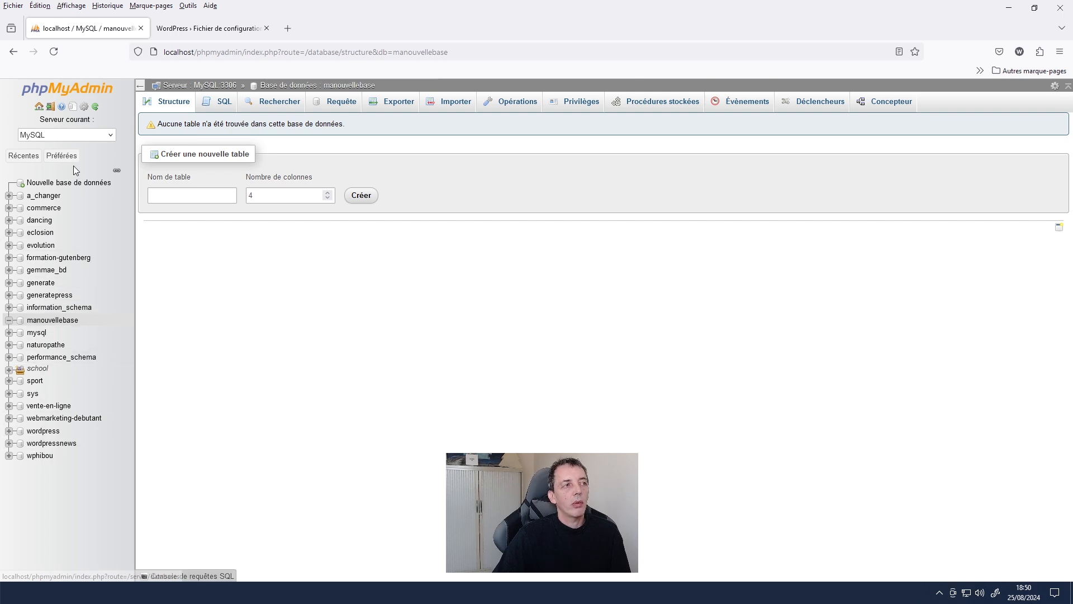
pyautogui.click(187, 28)
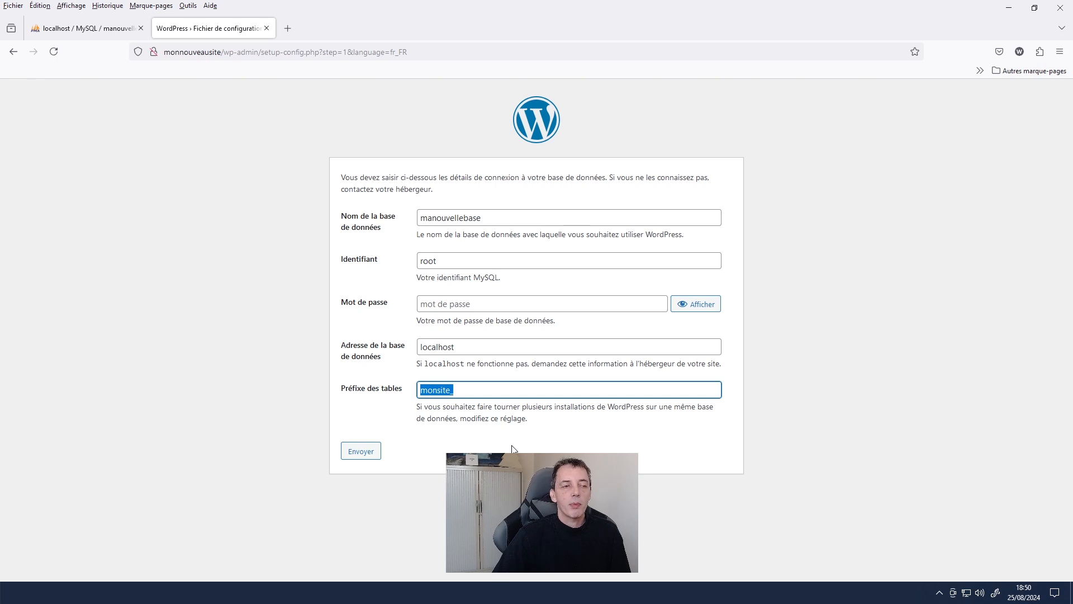
pyautogui.click(357, 460)
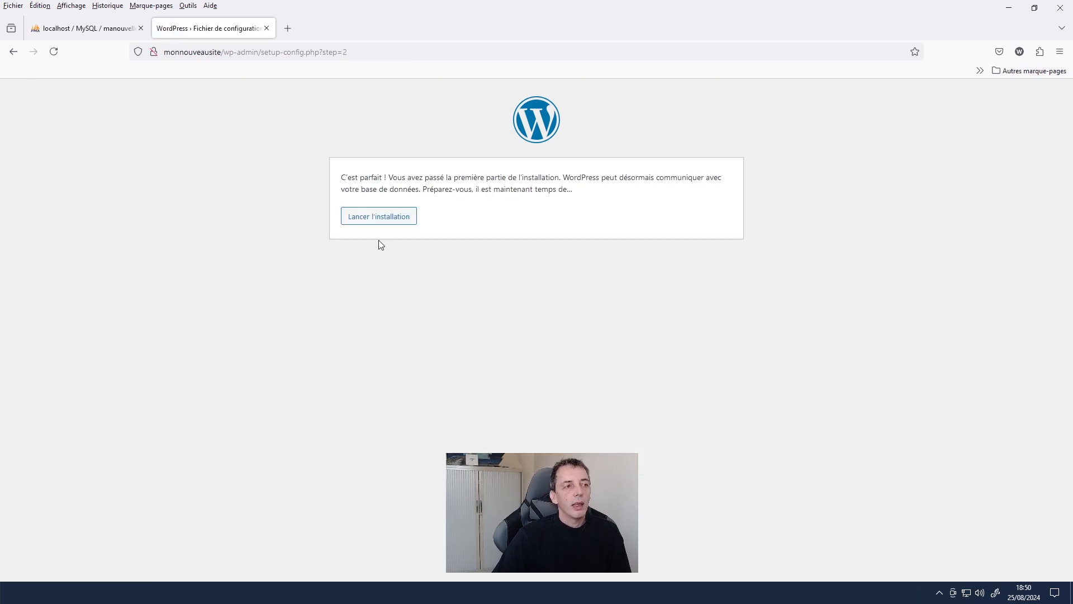
pyautogui.click(380, 226)
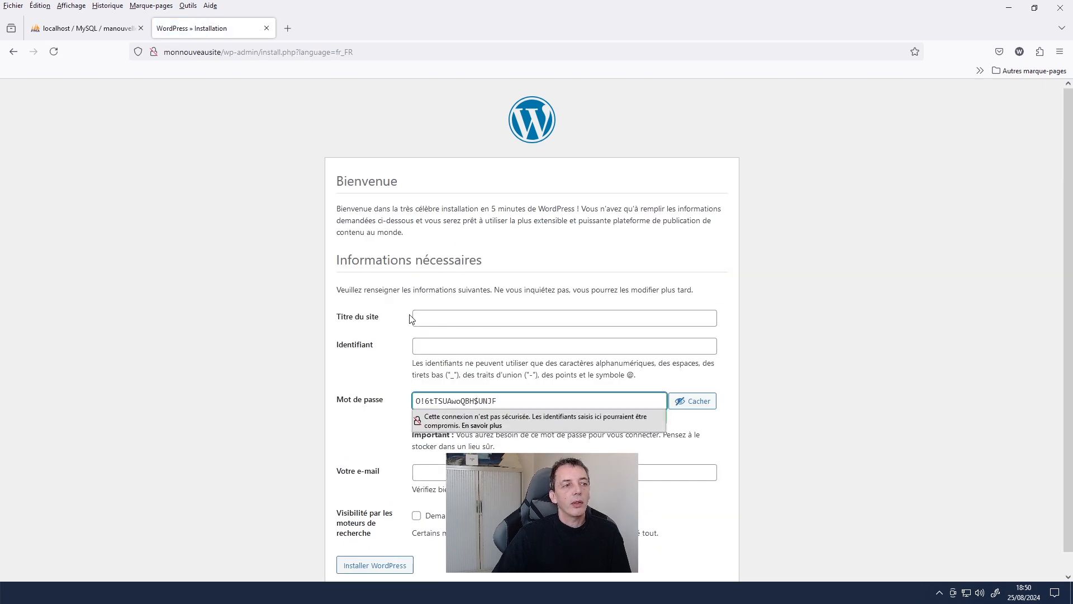
# - Set the site title to Monsite and enter the administrator username
pyautogui.click(443, 317)
pyautogui.write('Monsite')
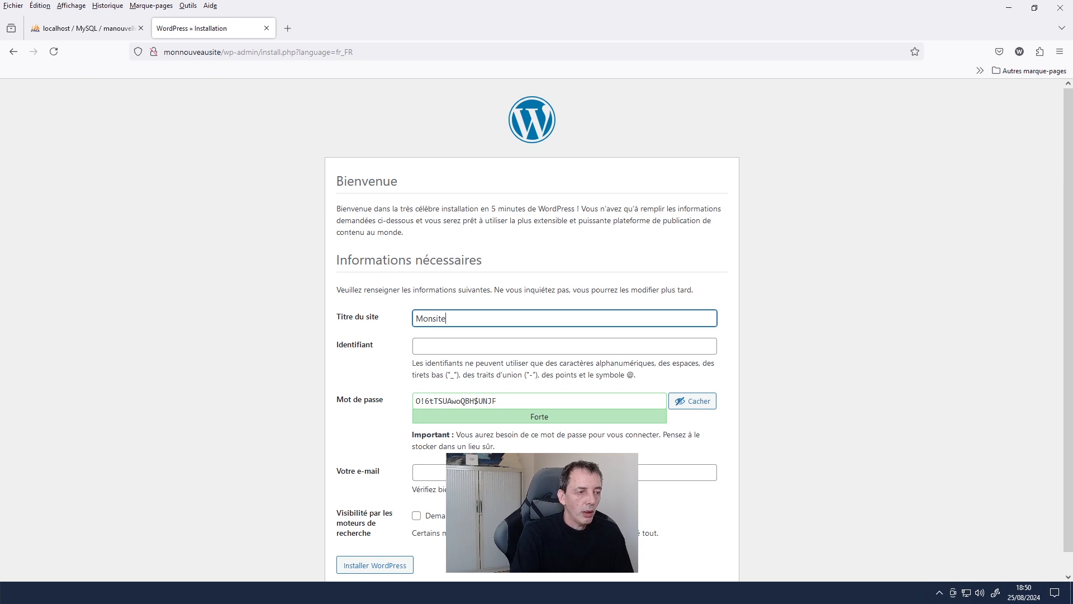
pyautogui.click(426, 352)
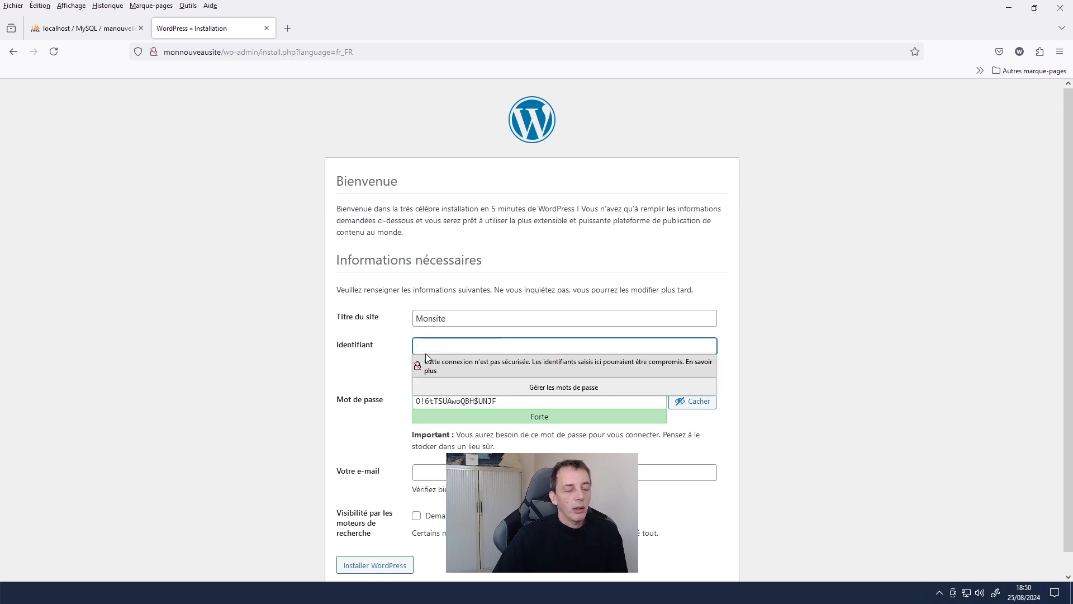
pyautogui.write('toto')
pyautogui.moveTo(415, 351); pyautogui.dragTo(389, 390)
pyautogui.moveTo(598, 400); pyautogui.dragTo(416, 395)
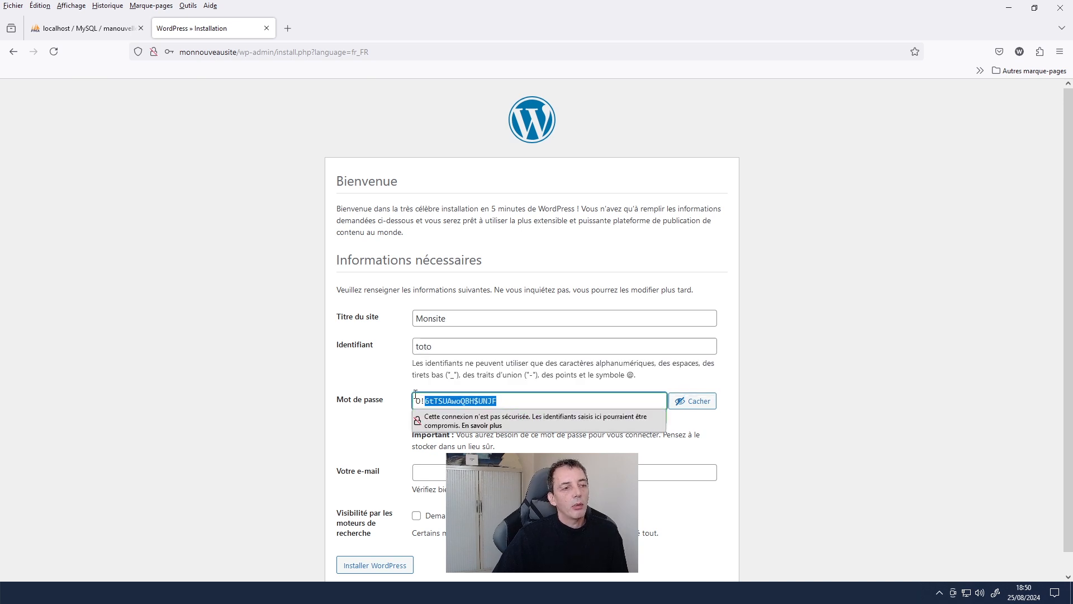
pyautogui.moveTo(442, 346); pyautogui.dragTo(400, 348)
pyautogui.write('admin')
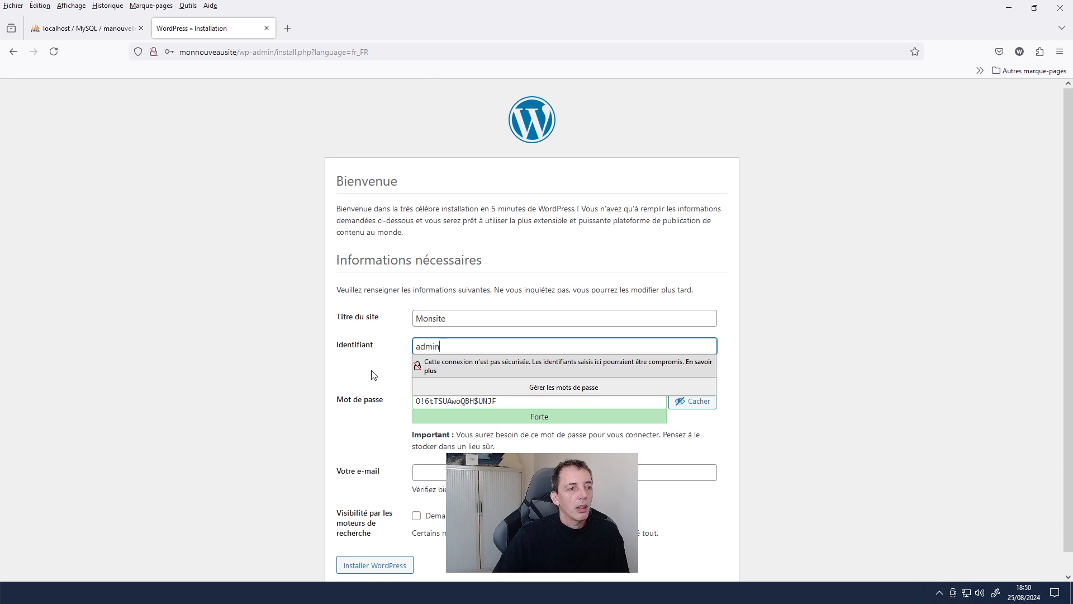
pyautogui.click(374, 374)
# - Replace the generated password with a short password and confirm using the weak password
pyautogui.moveTo(500, 402); pyautogui.dragTo(403, 399)
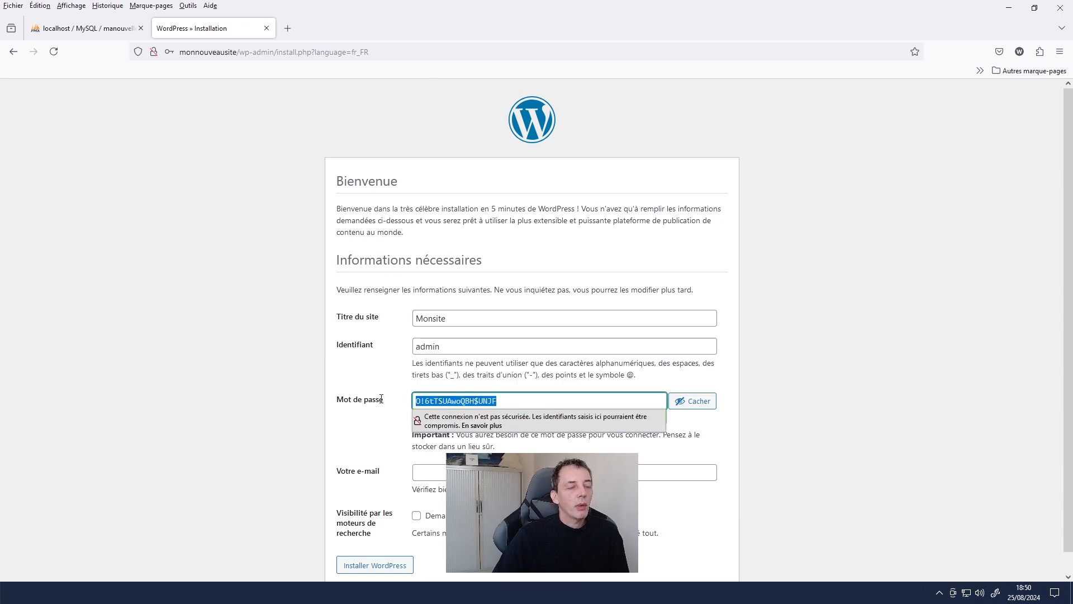
pyautogui.write('admin')
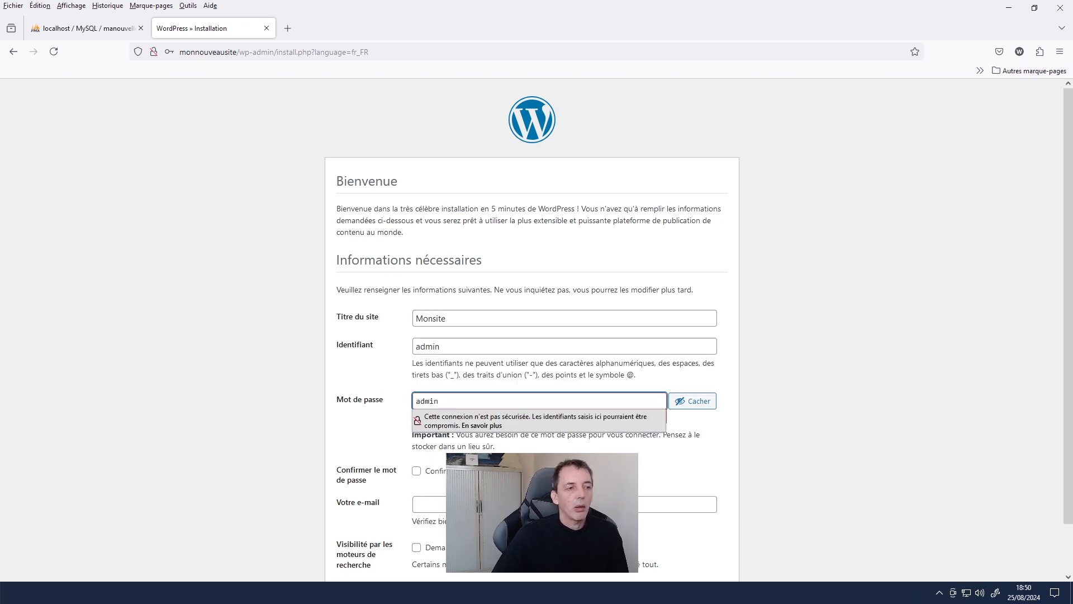
pyautogui.click(368, 414)
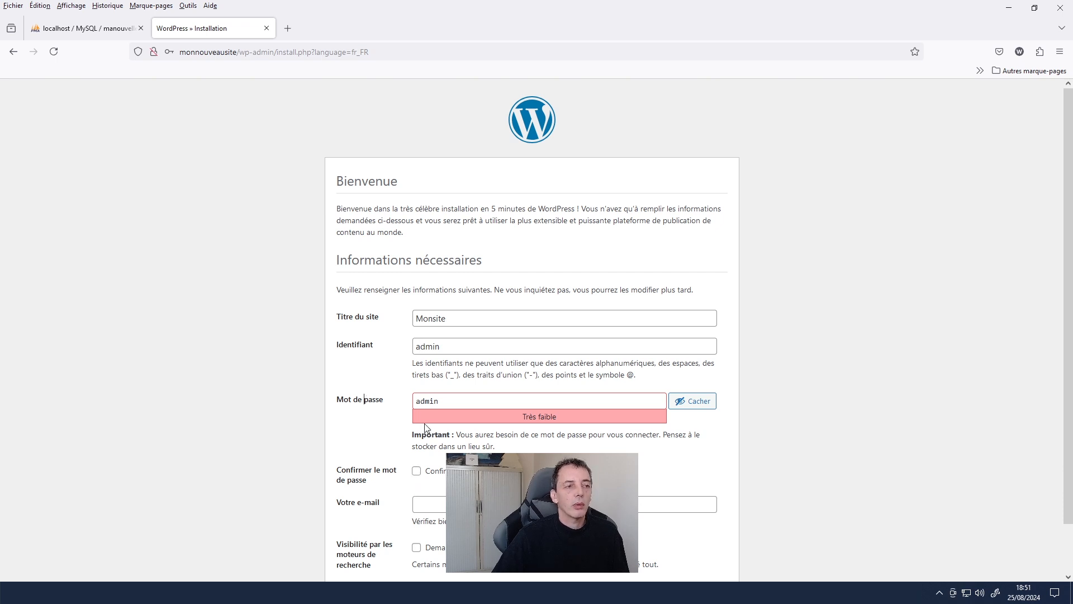
pyautogui.click(416, 472)
pyautogui.scroll(-2, 393, 442)
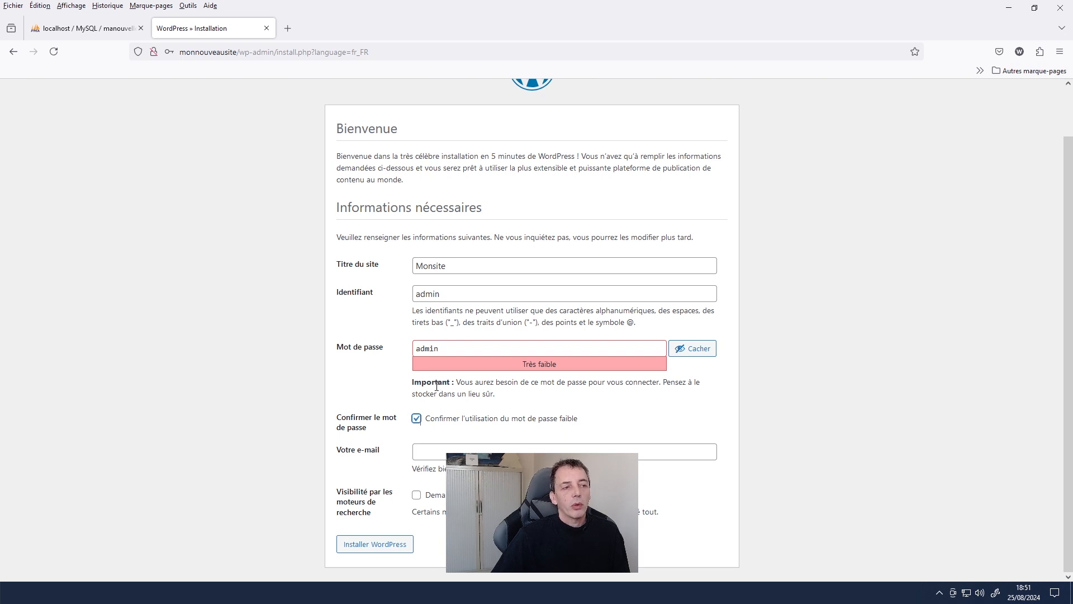
pyautogui.click(415, 452)
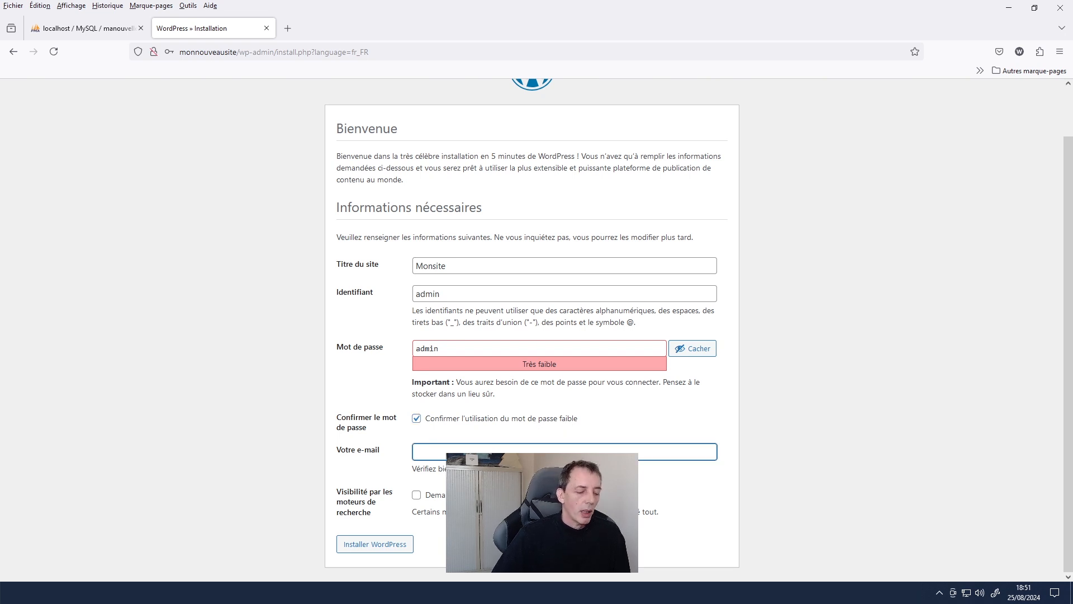
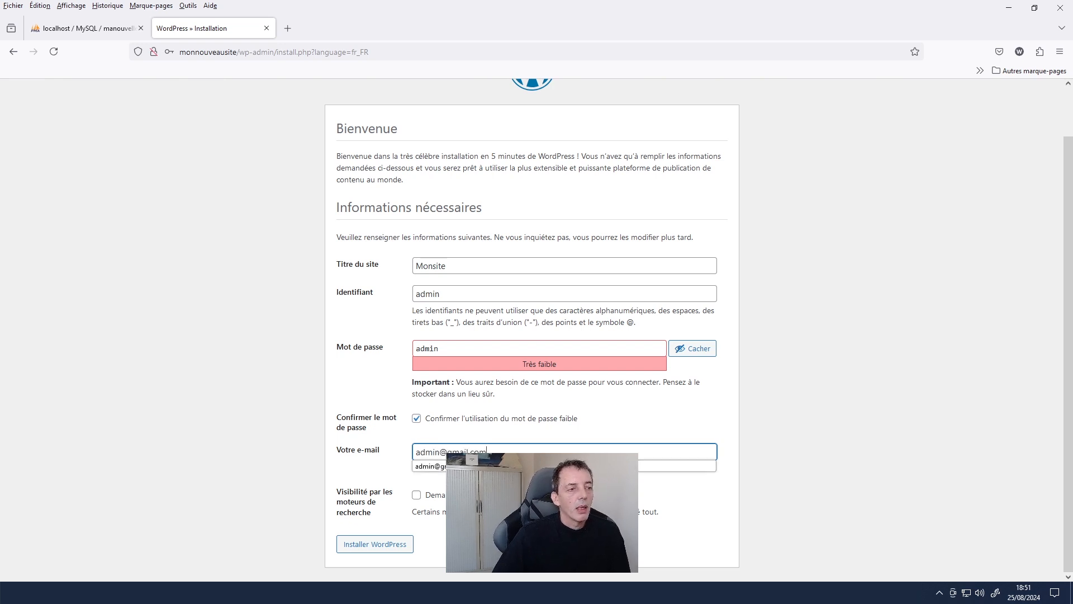
# - Enter the administrator e-mail, discourage search engine indexing, and install WordPress
pyautogui.click(415, 497)
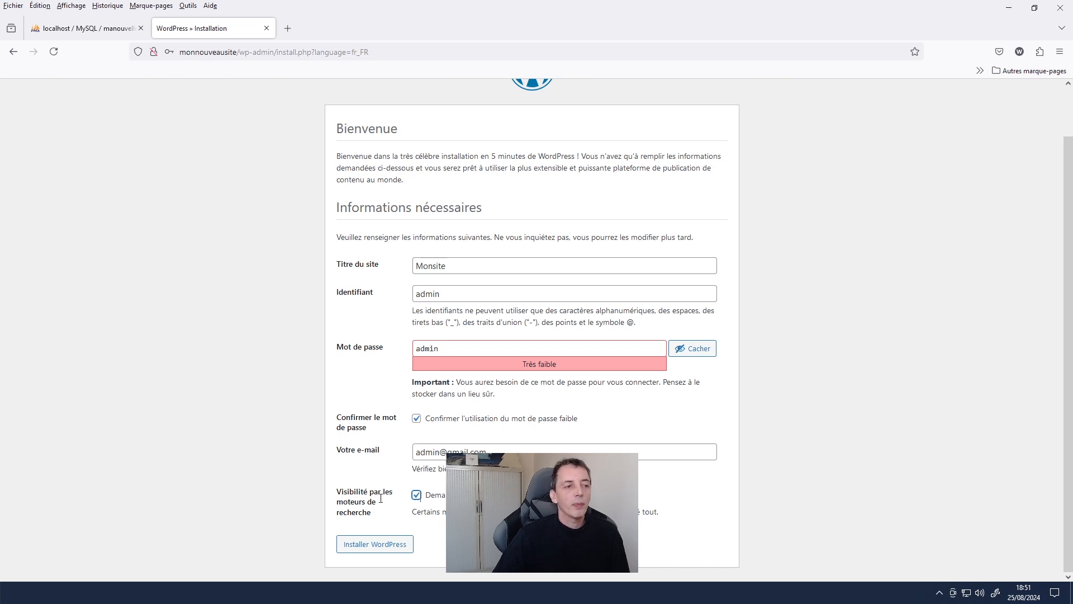
pyautogui.click(358, 550)
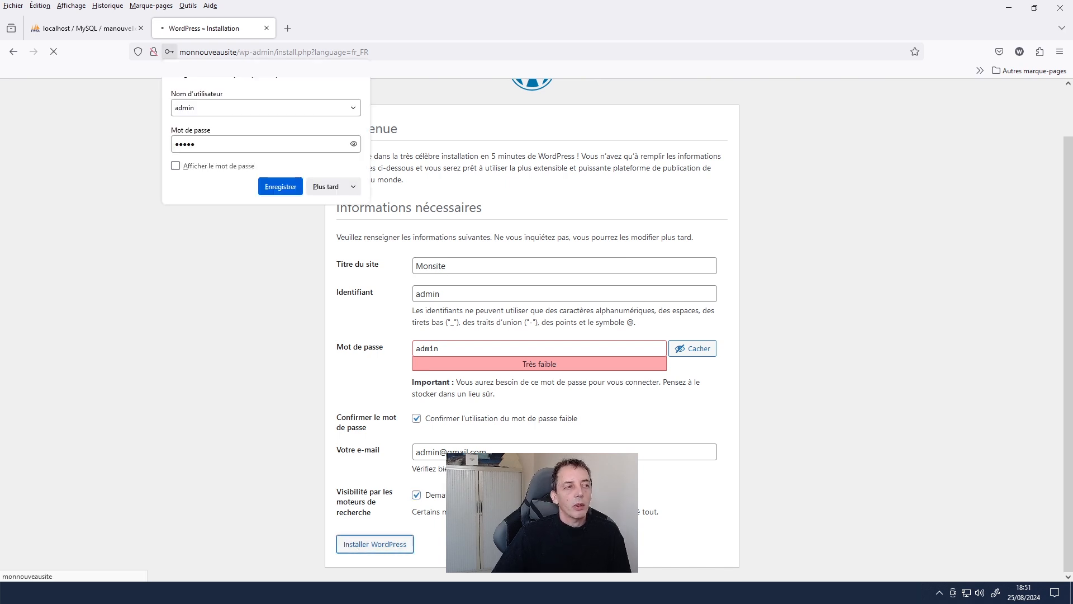
# - Save the login in Firefox, then log into the Monsite dashboard with the saved credentials
pyautogui.click(296, 192)
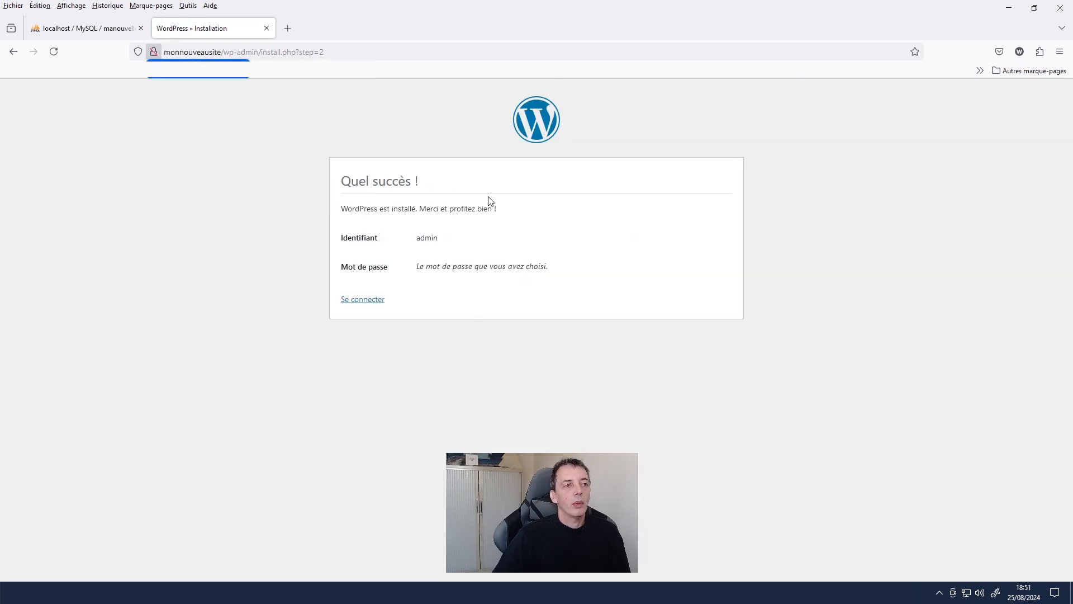
pyautogui.click(378, 300)
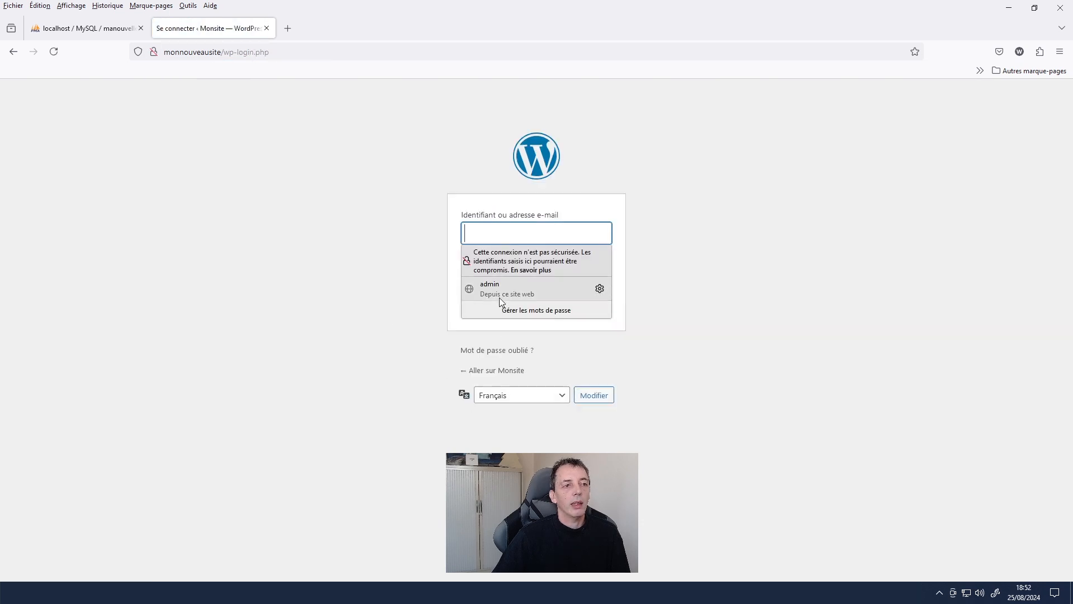
pyautogui.click(500, 298)
pyautogui.click(594, 309)
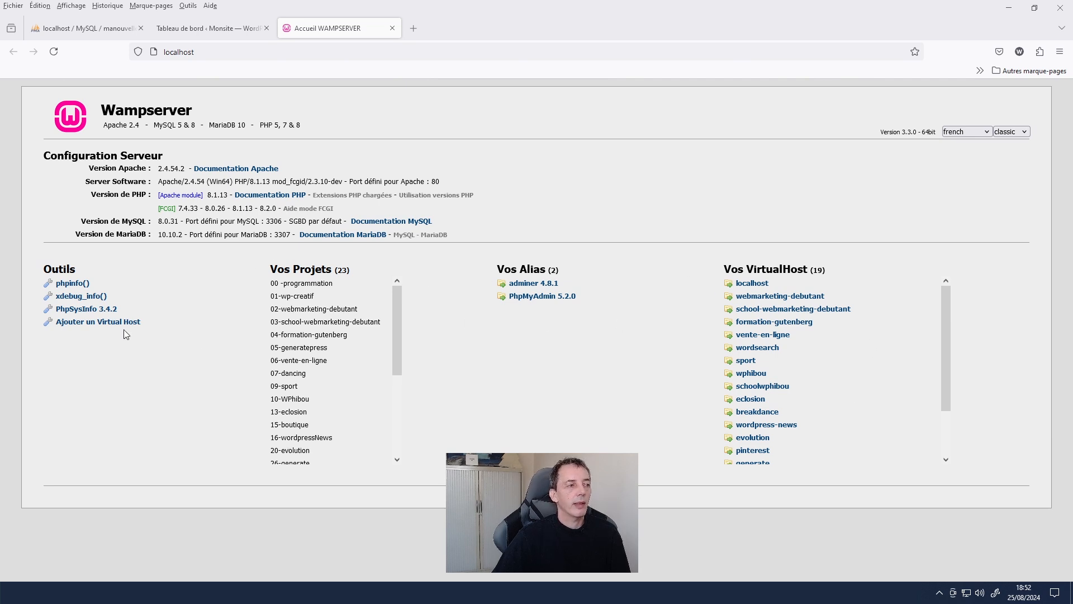
# - Delete the monnouveausite entry via the VirtualHost deletion form and return to the home page
pyautogui.click(75, 322)
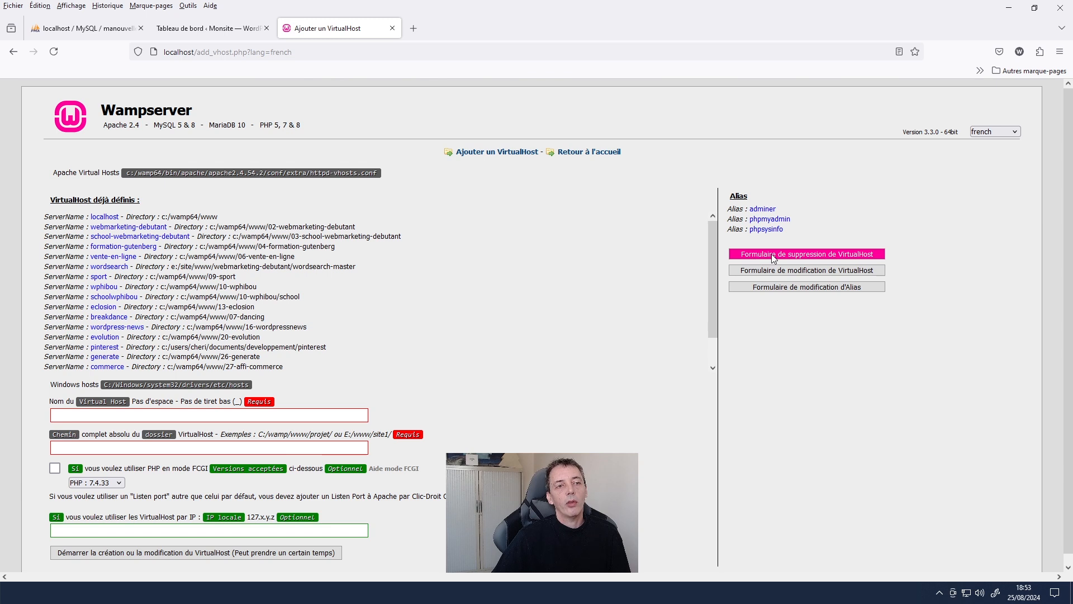
pyautogui.click(854, 255)
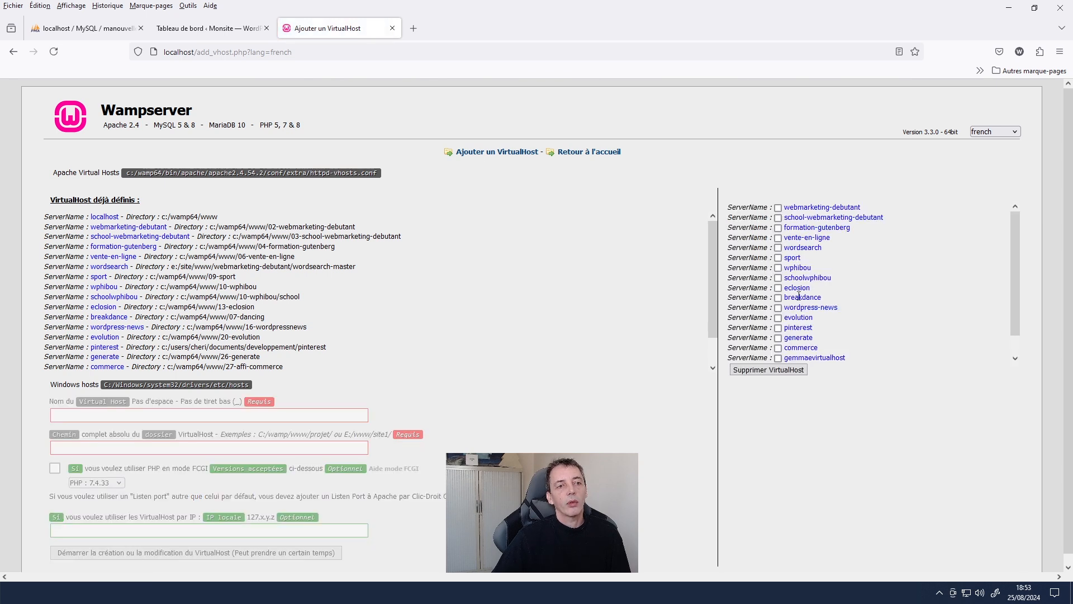
pyautogui.scroll(-1, 799, 297)
pyautogui.click(778, 358)
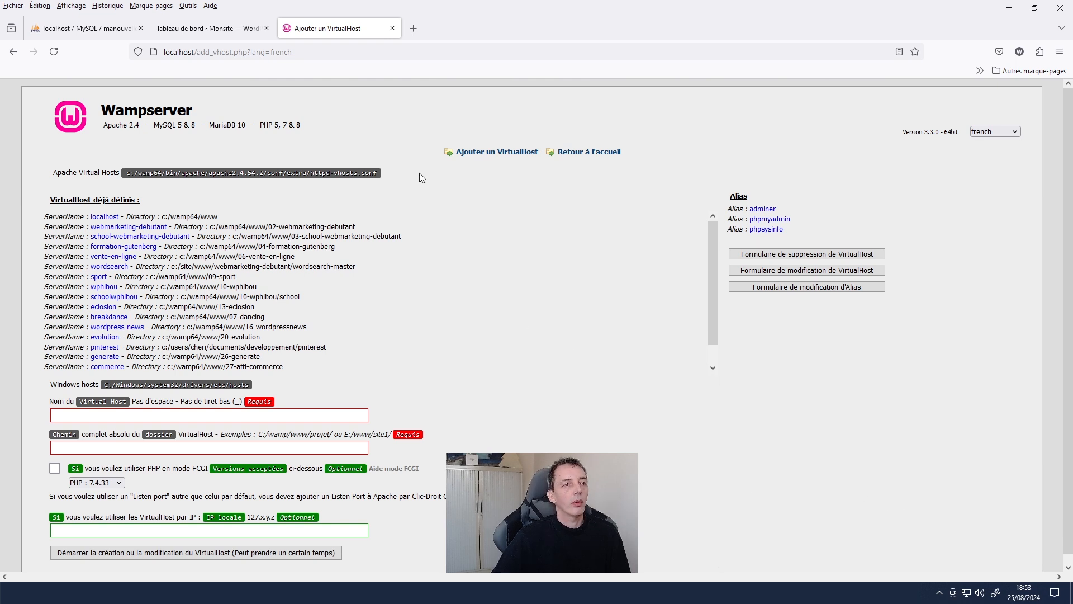
pyautogui.click(581, 152)
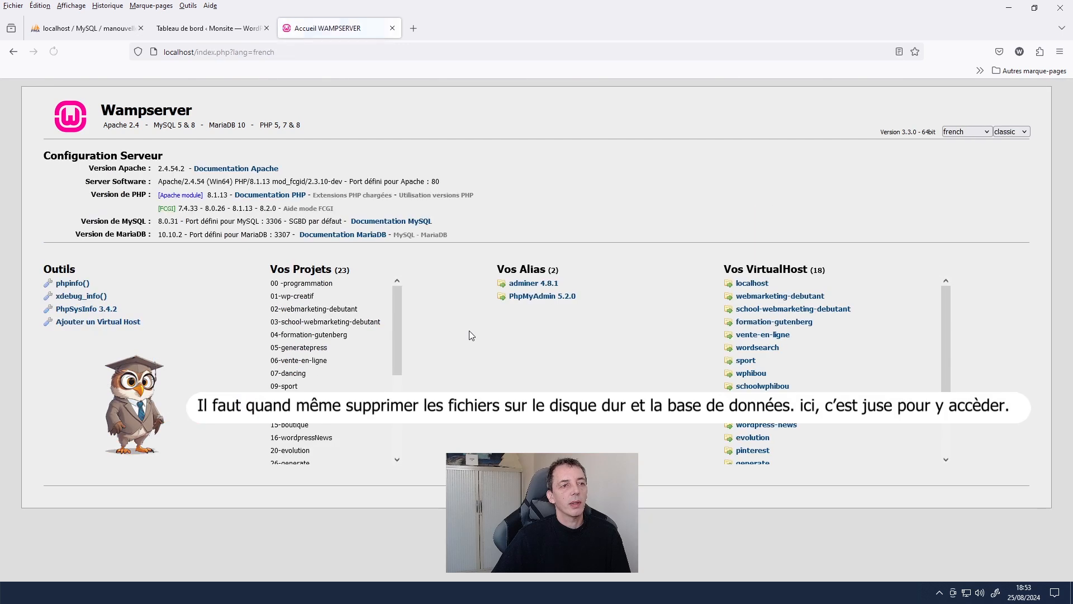
pyautogui.scroll(-2, 751, 296)
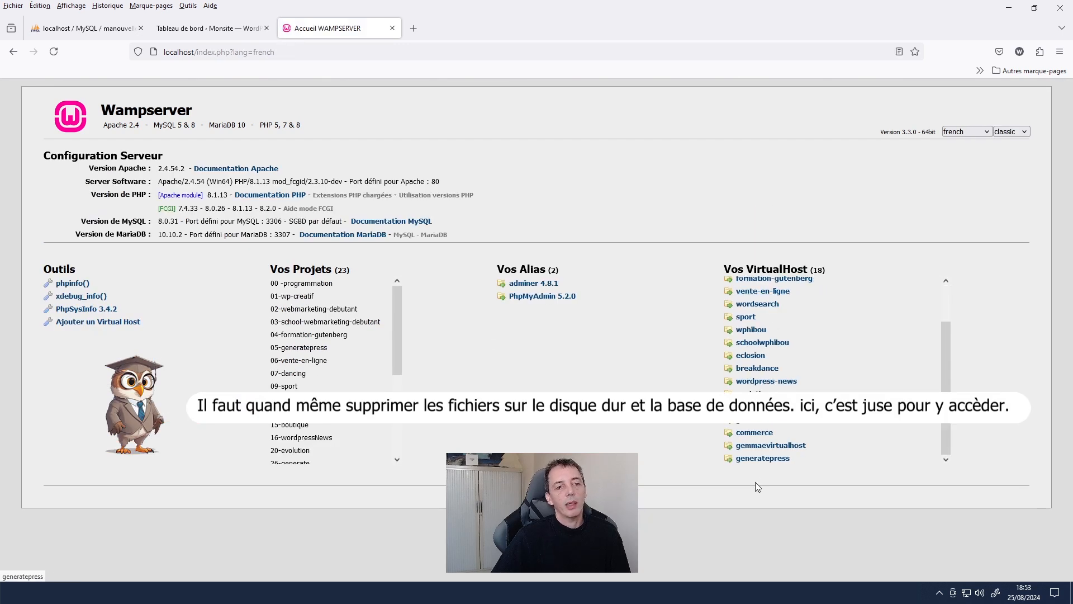